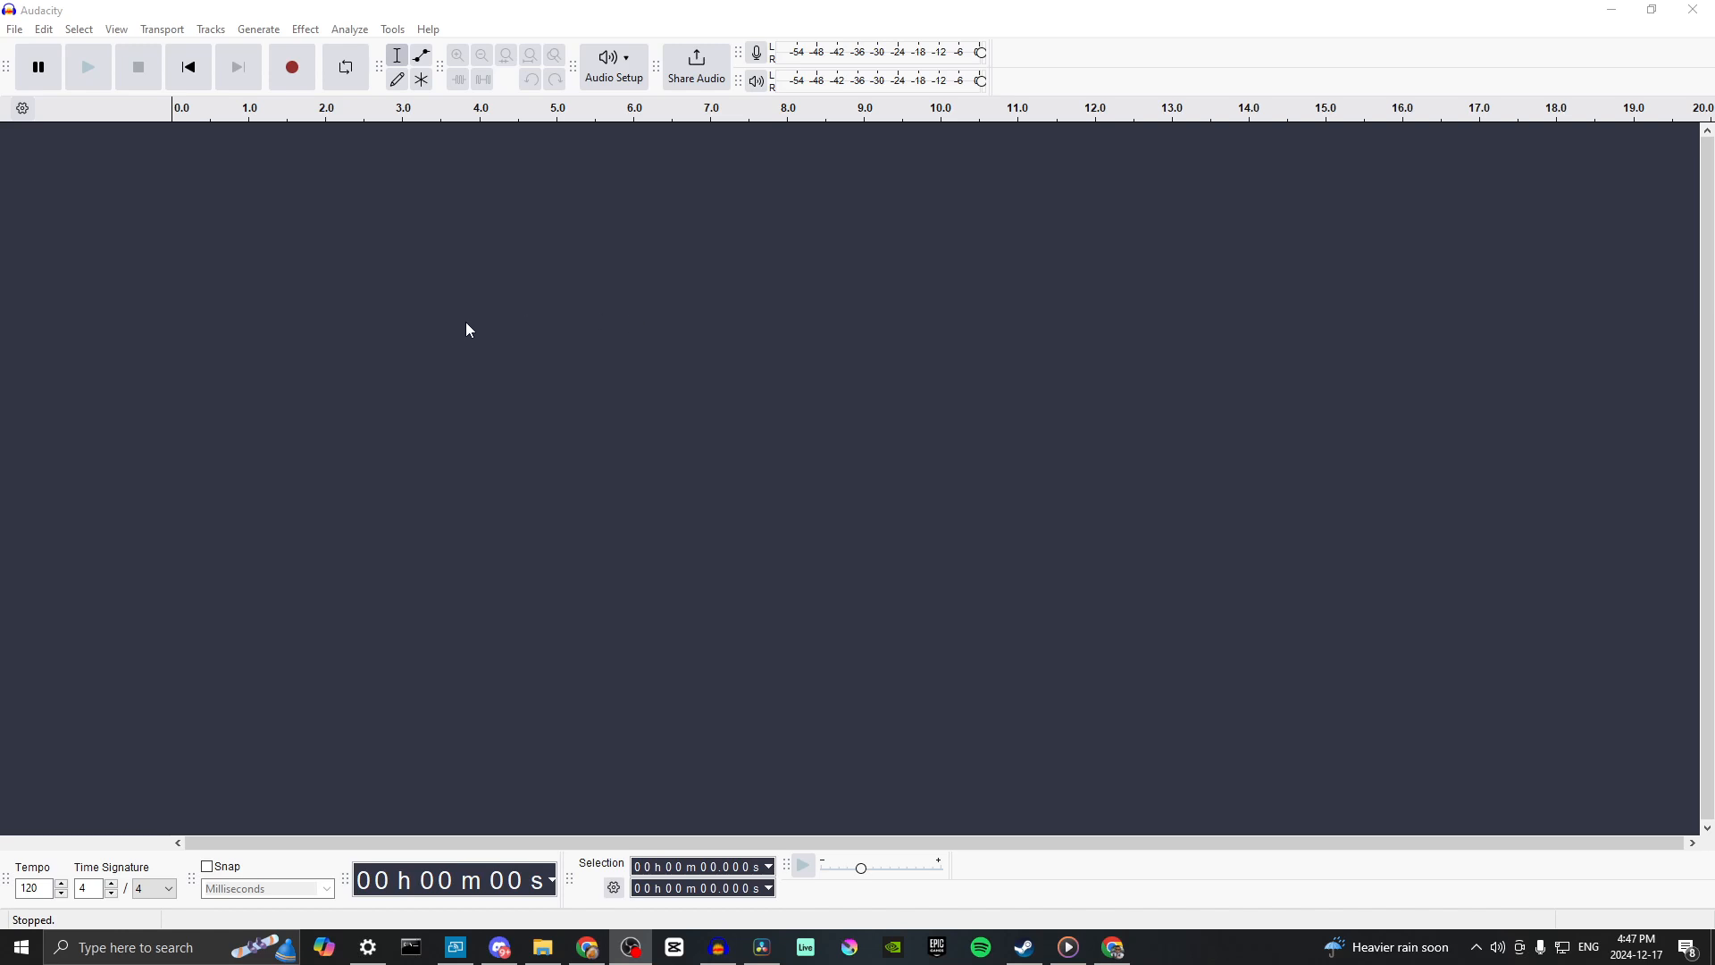
- Open the recently used audio file CONSEQUENCESFINAL4.mp3 from the MusicEDrive folder
left_click(14, 29)
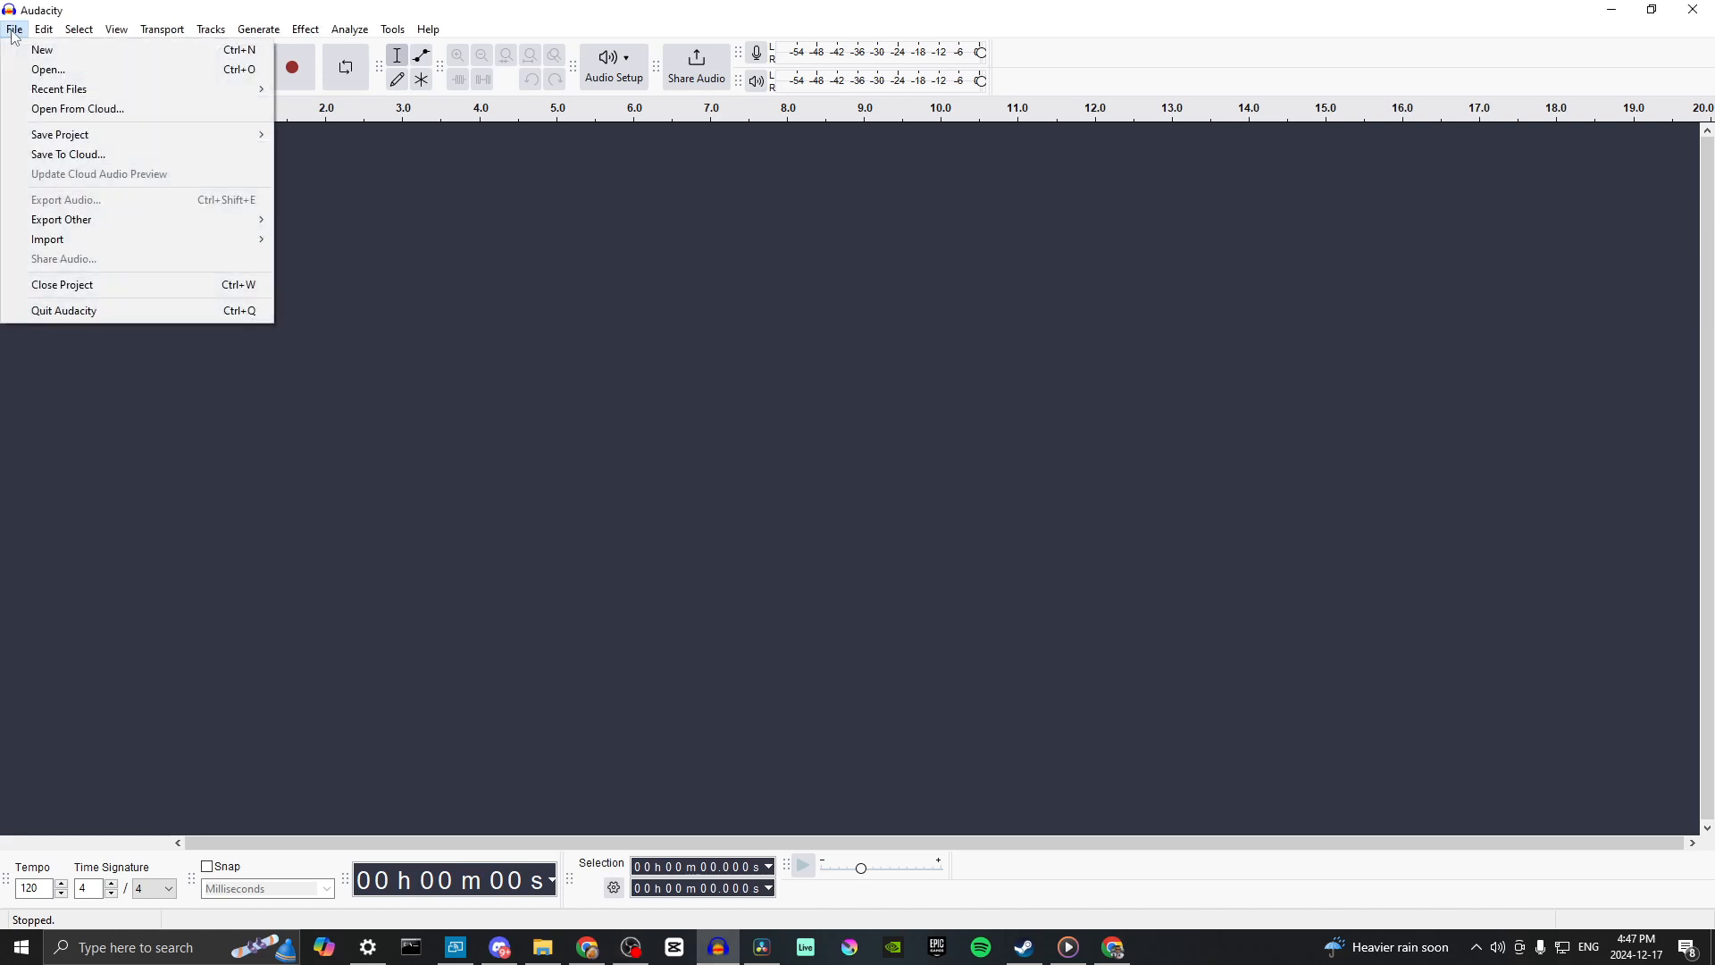
mouse_move(195, 87)
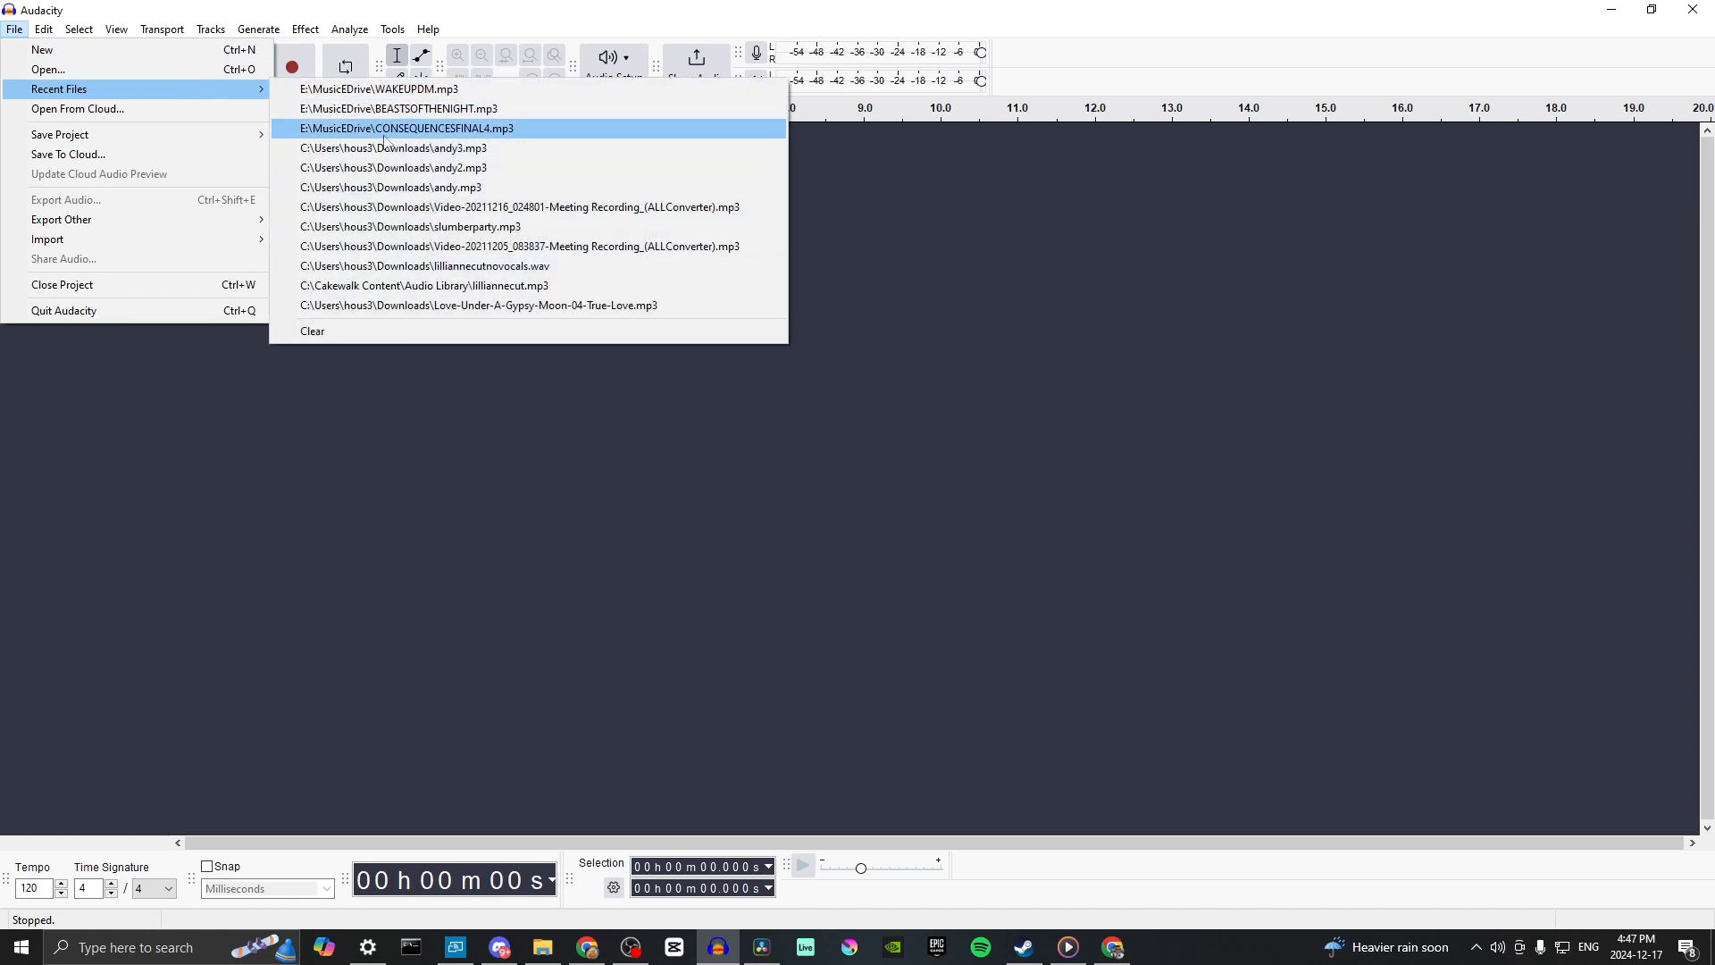
left_click(384, 133)
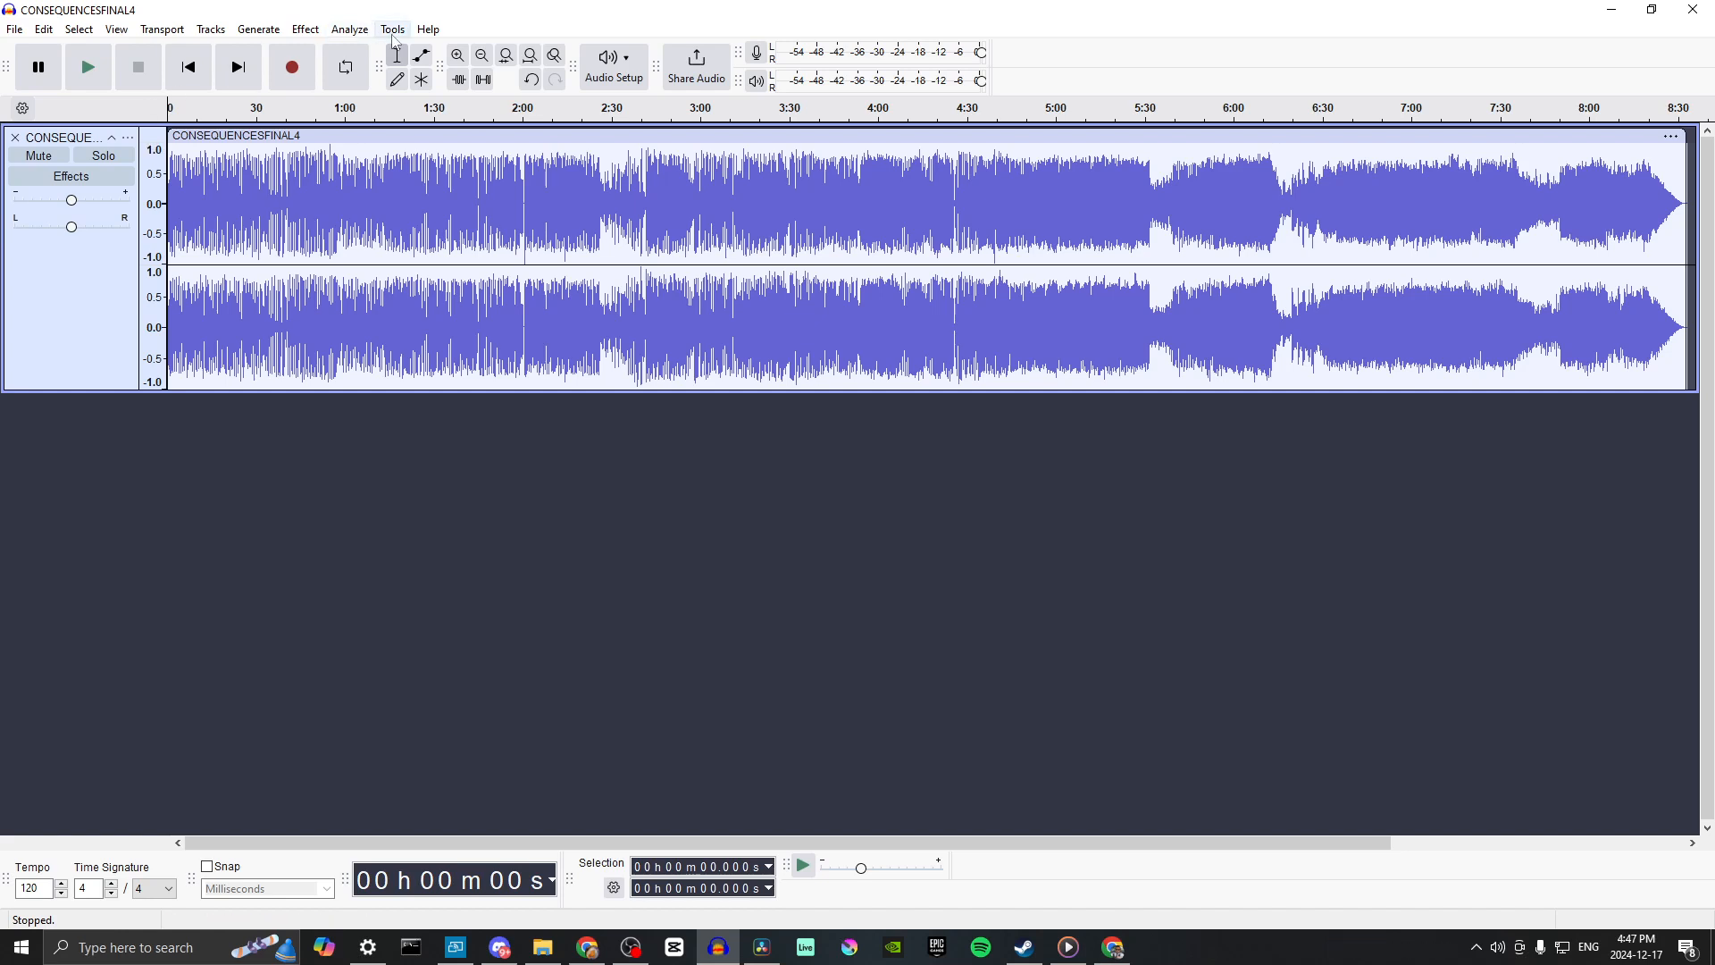
- Create a new macro named NEW TEST in the Macro Manager
left_click(393, 30)
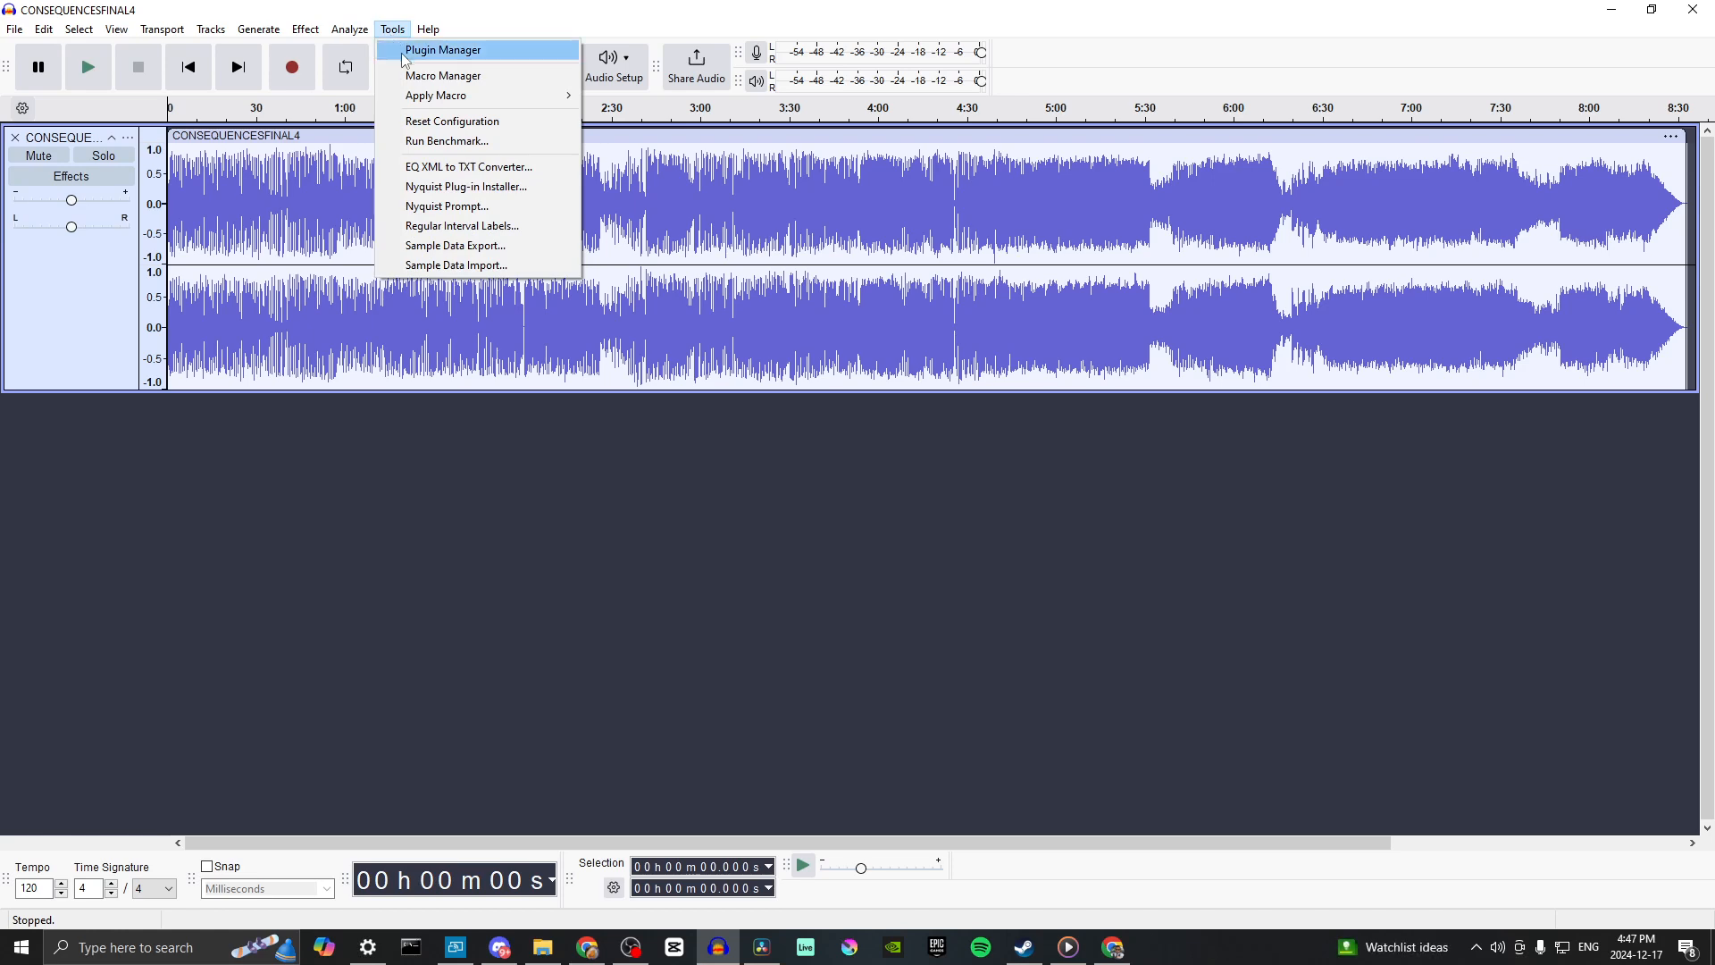
left_click(458, 79)
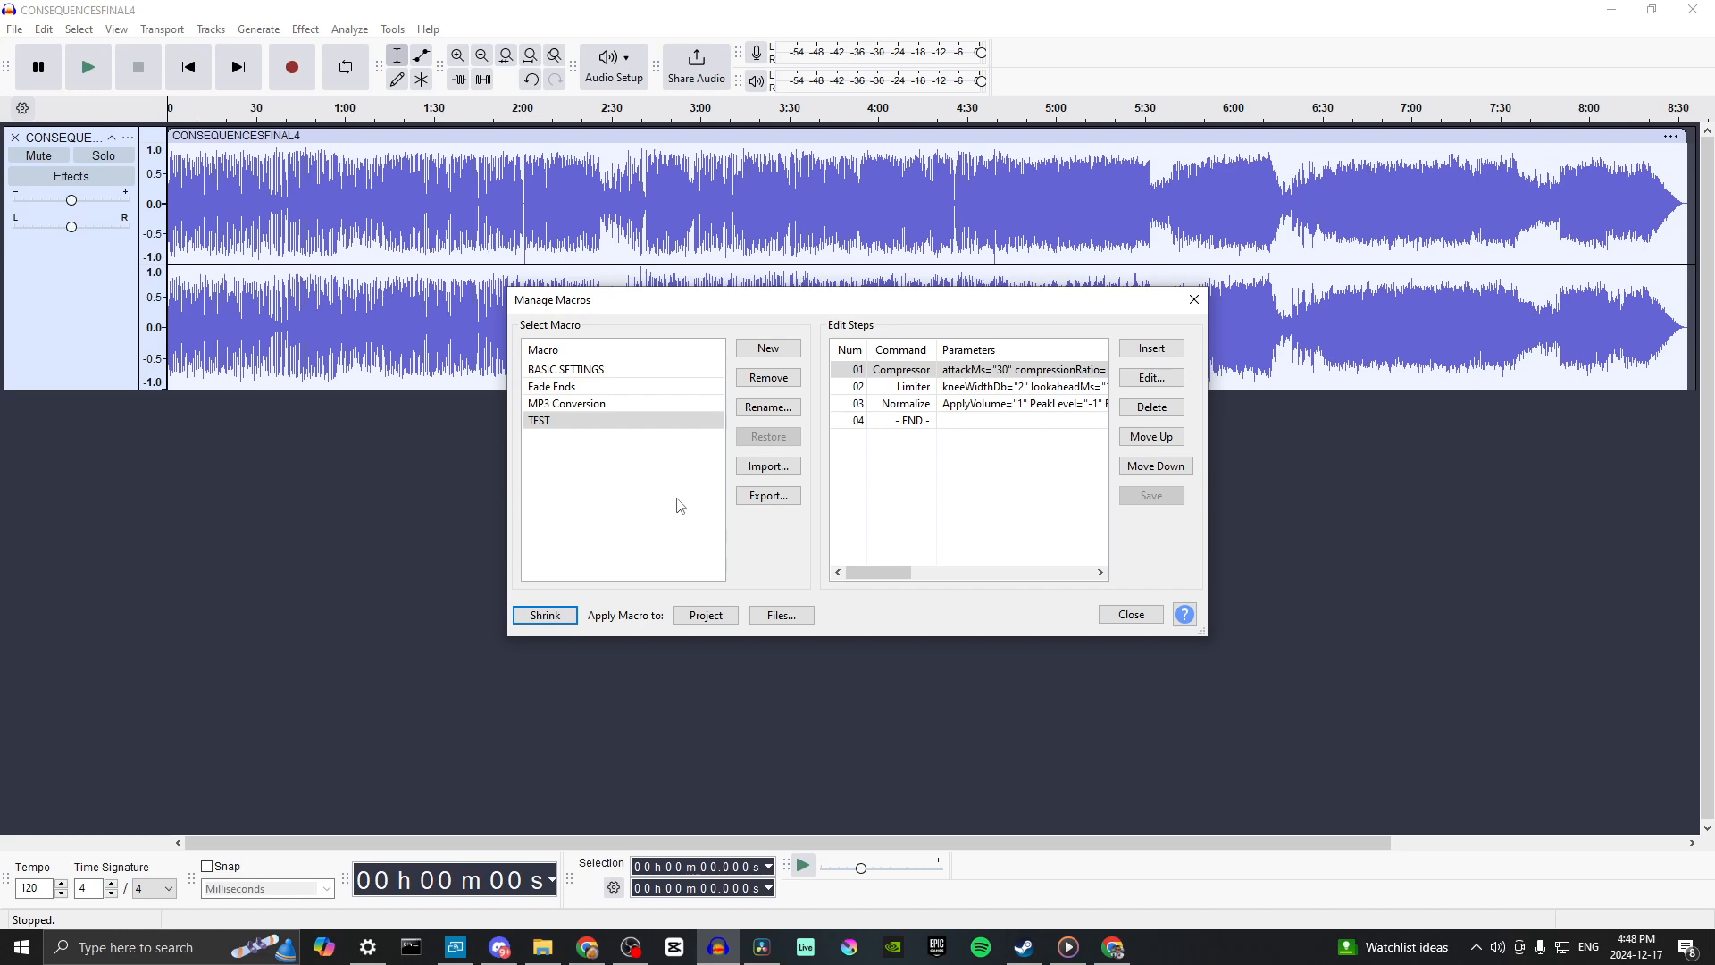
left_click(772, 355)
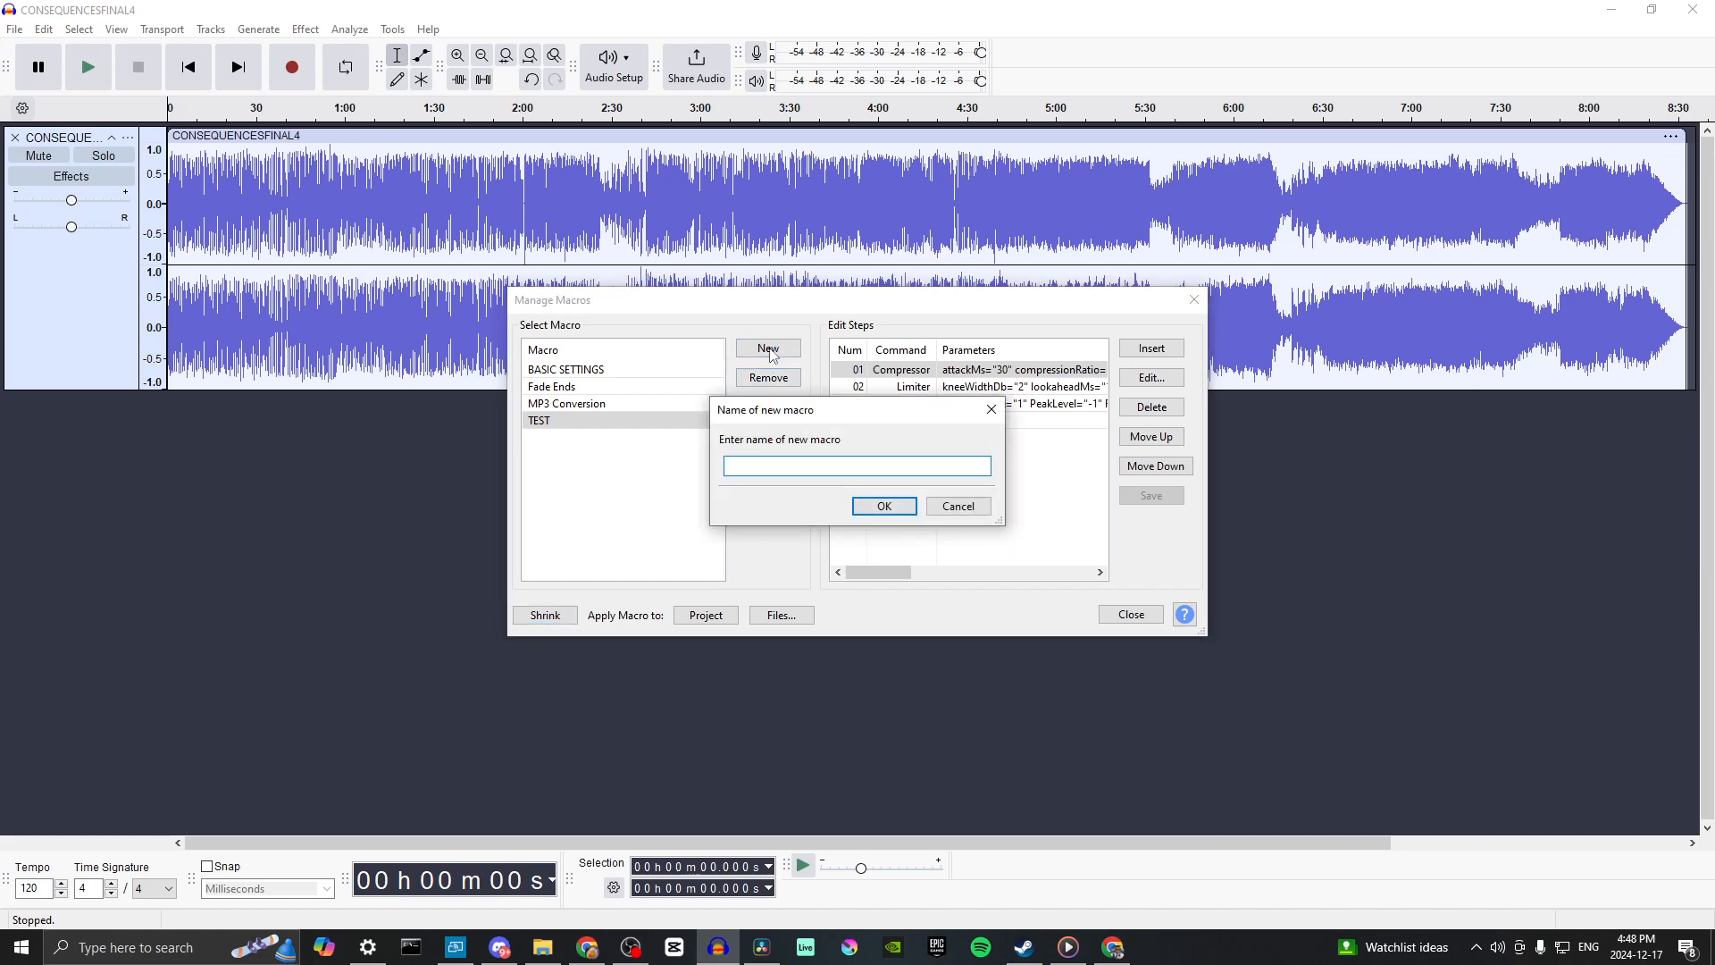
type("NEW TEST")
left_click(885, 505)
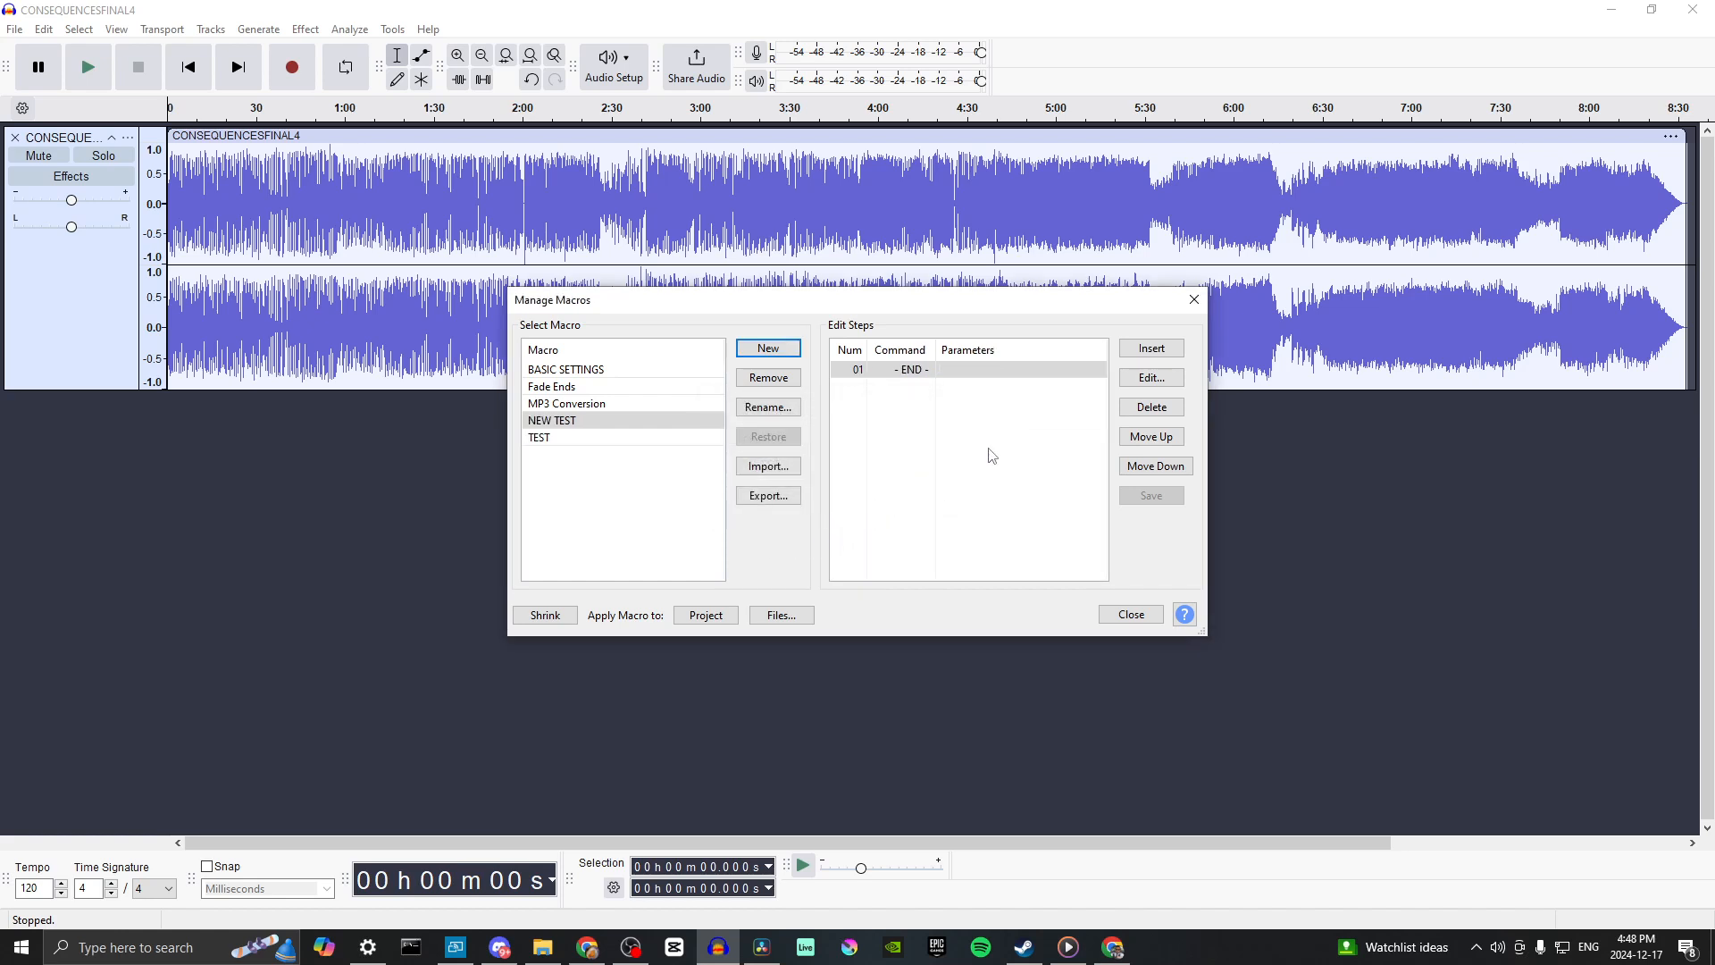
- Open the command selection for the NEW TEST macro's first step and examine the range of available commands
left_click(1142, 386)
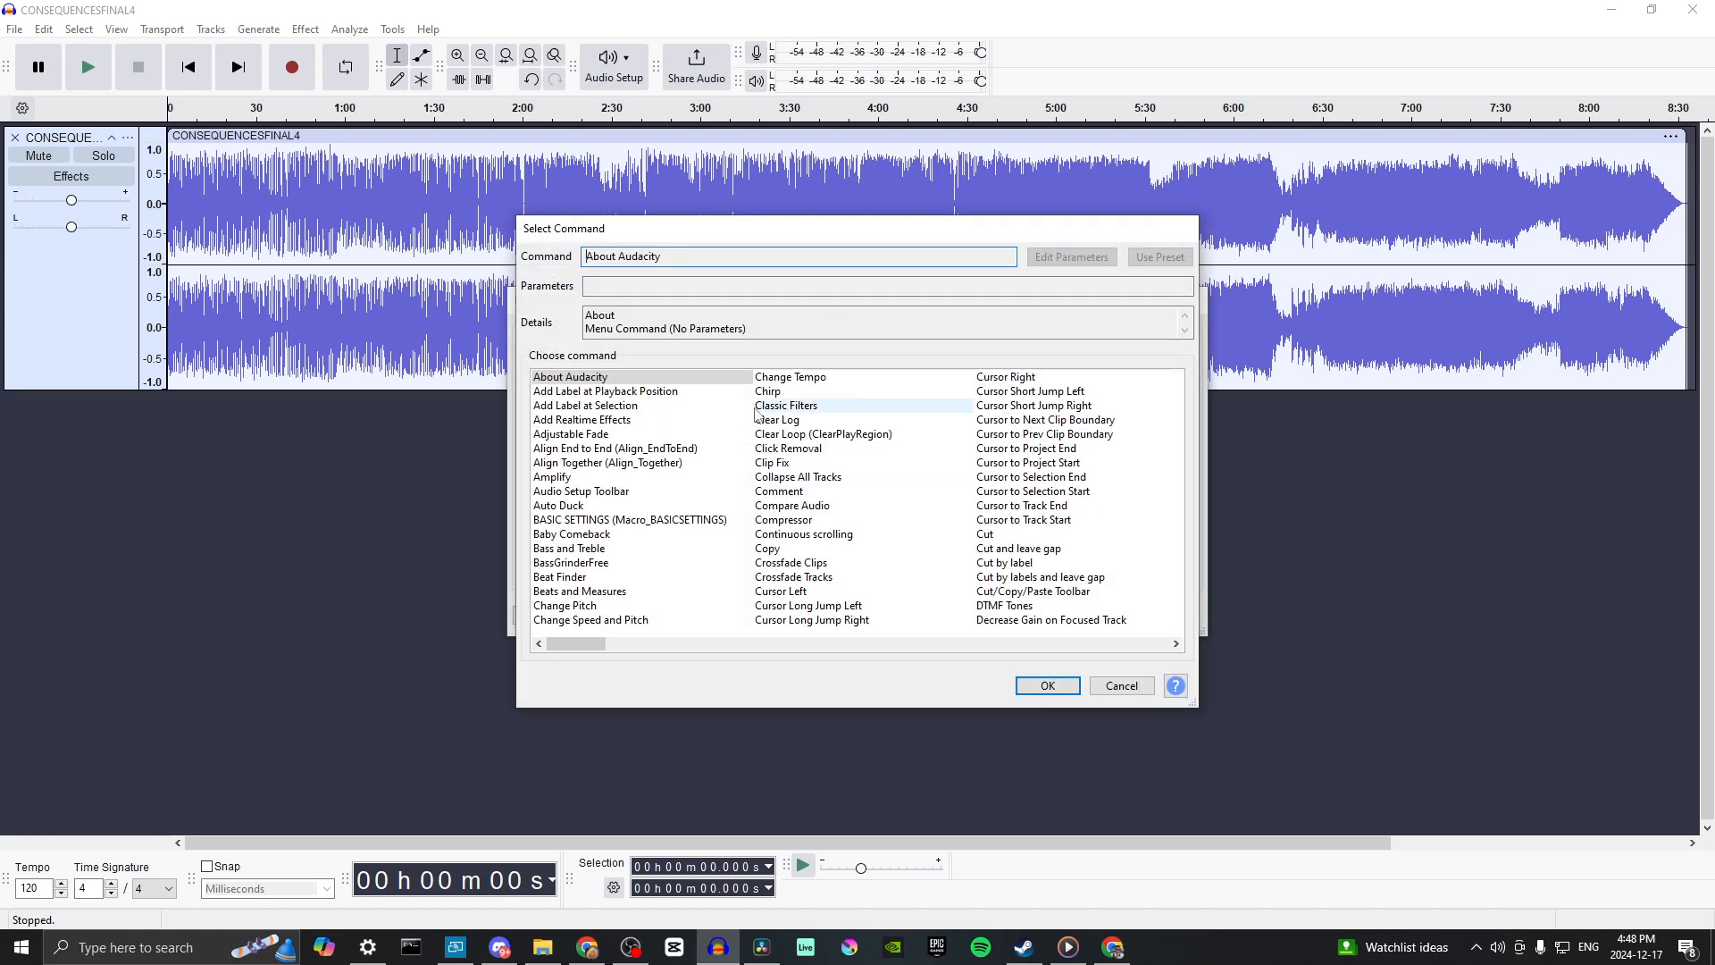
left_click(693, 644)
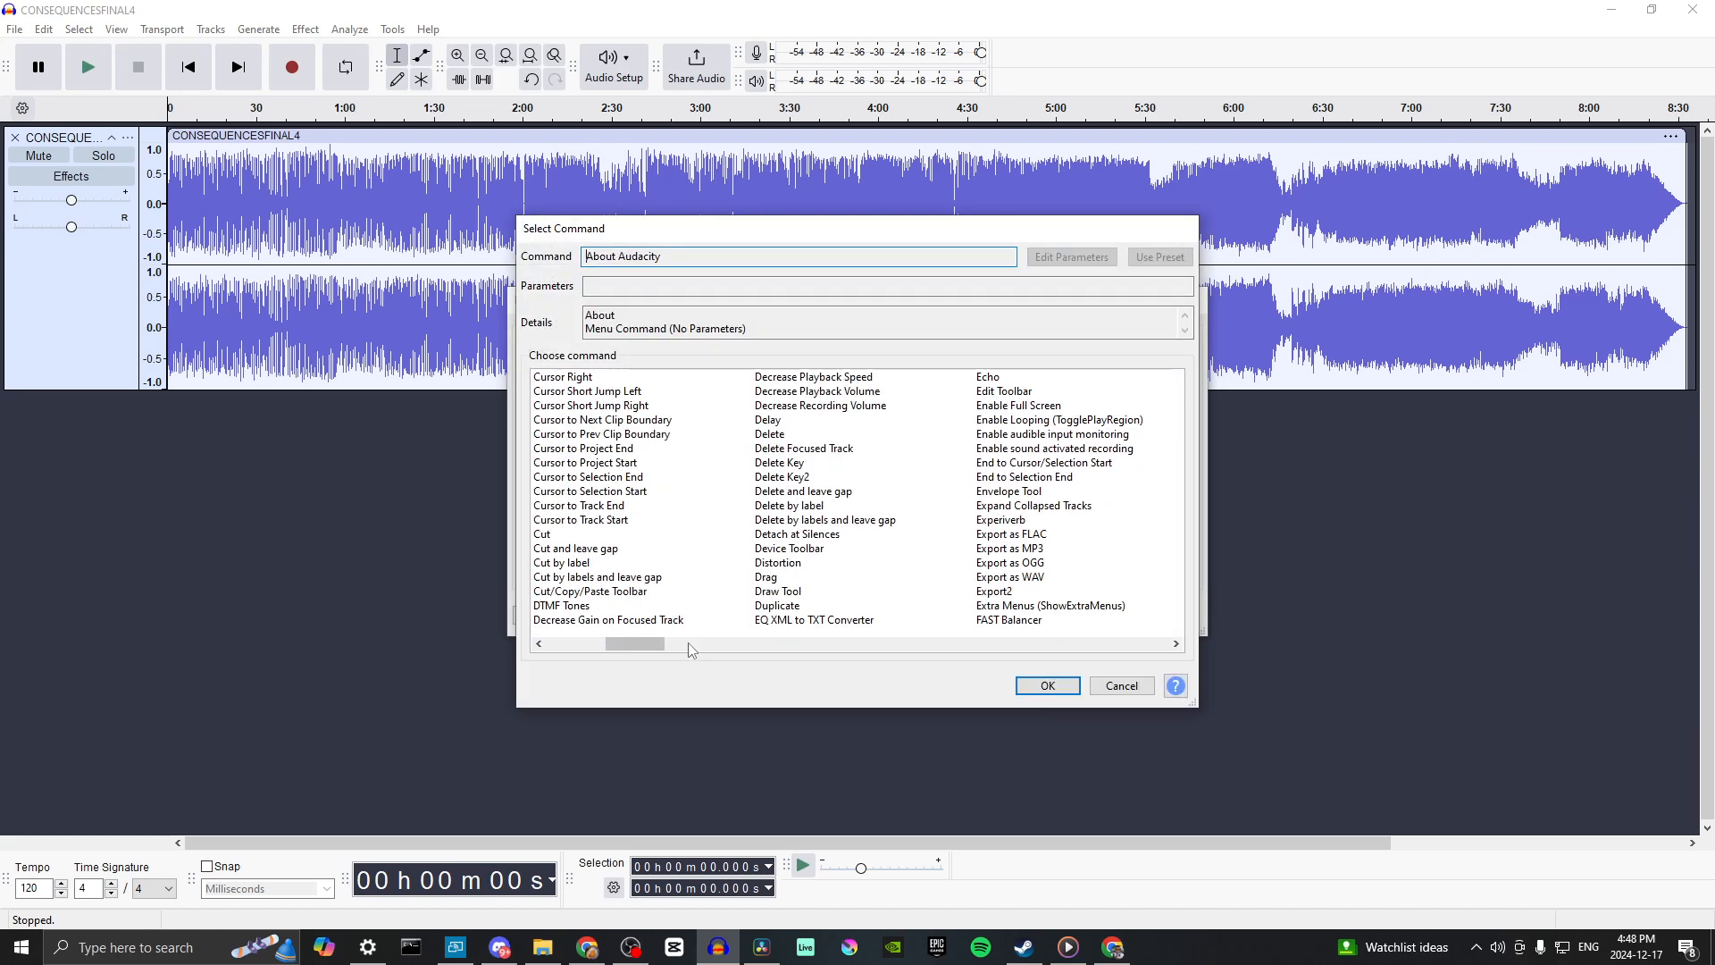
left_click(725, 648)
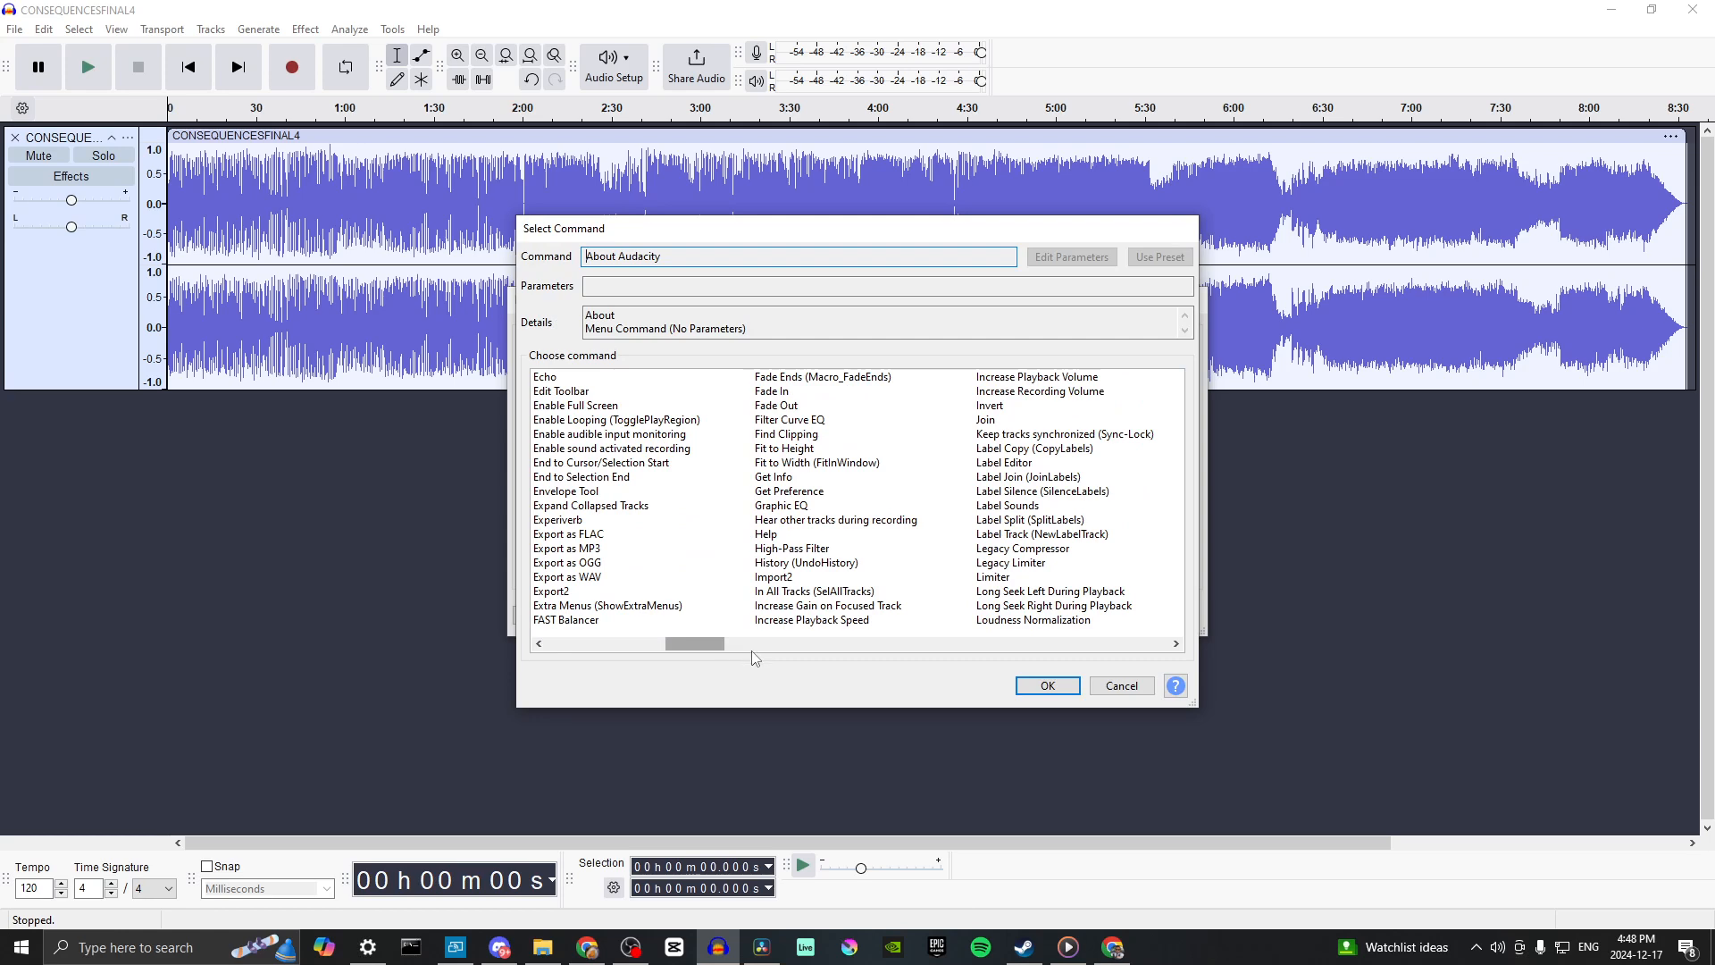
left_click(837, 648)
left_click(834, 643)
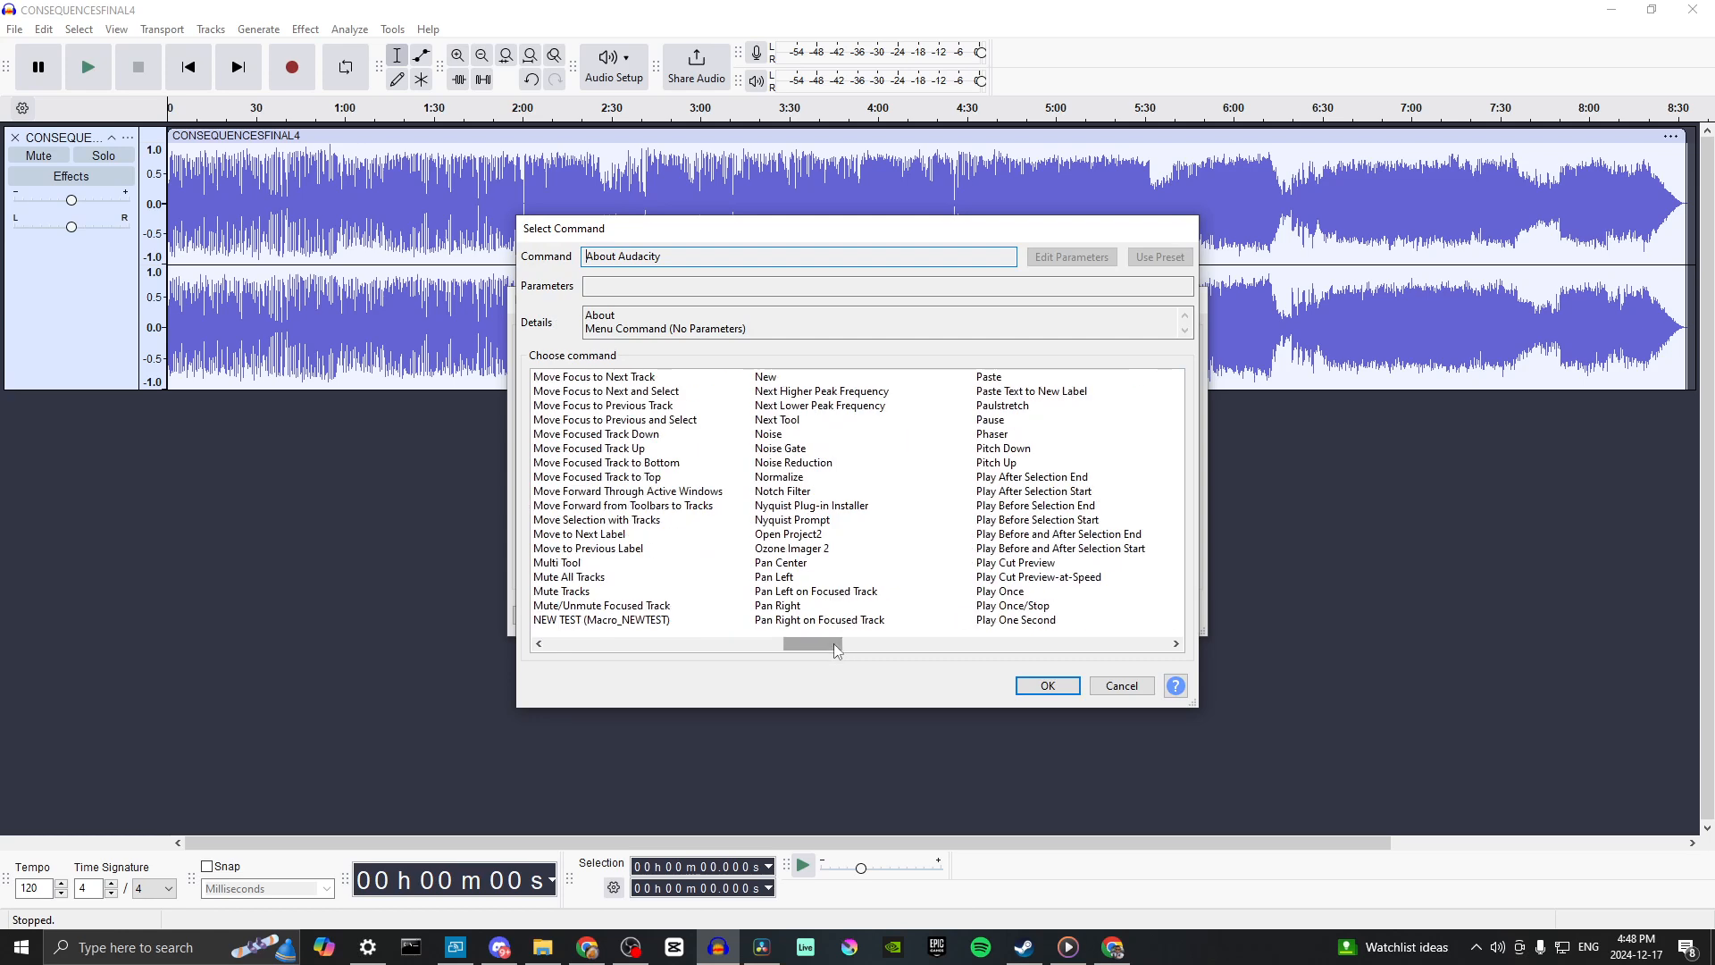
left_click(854, 643)
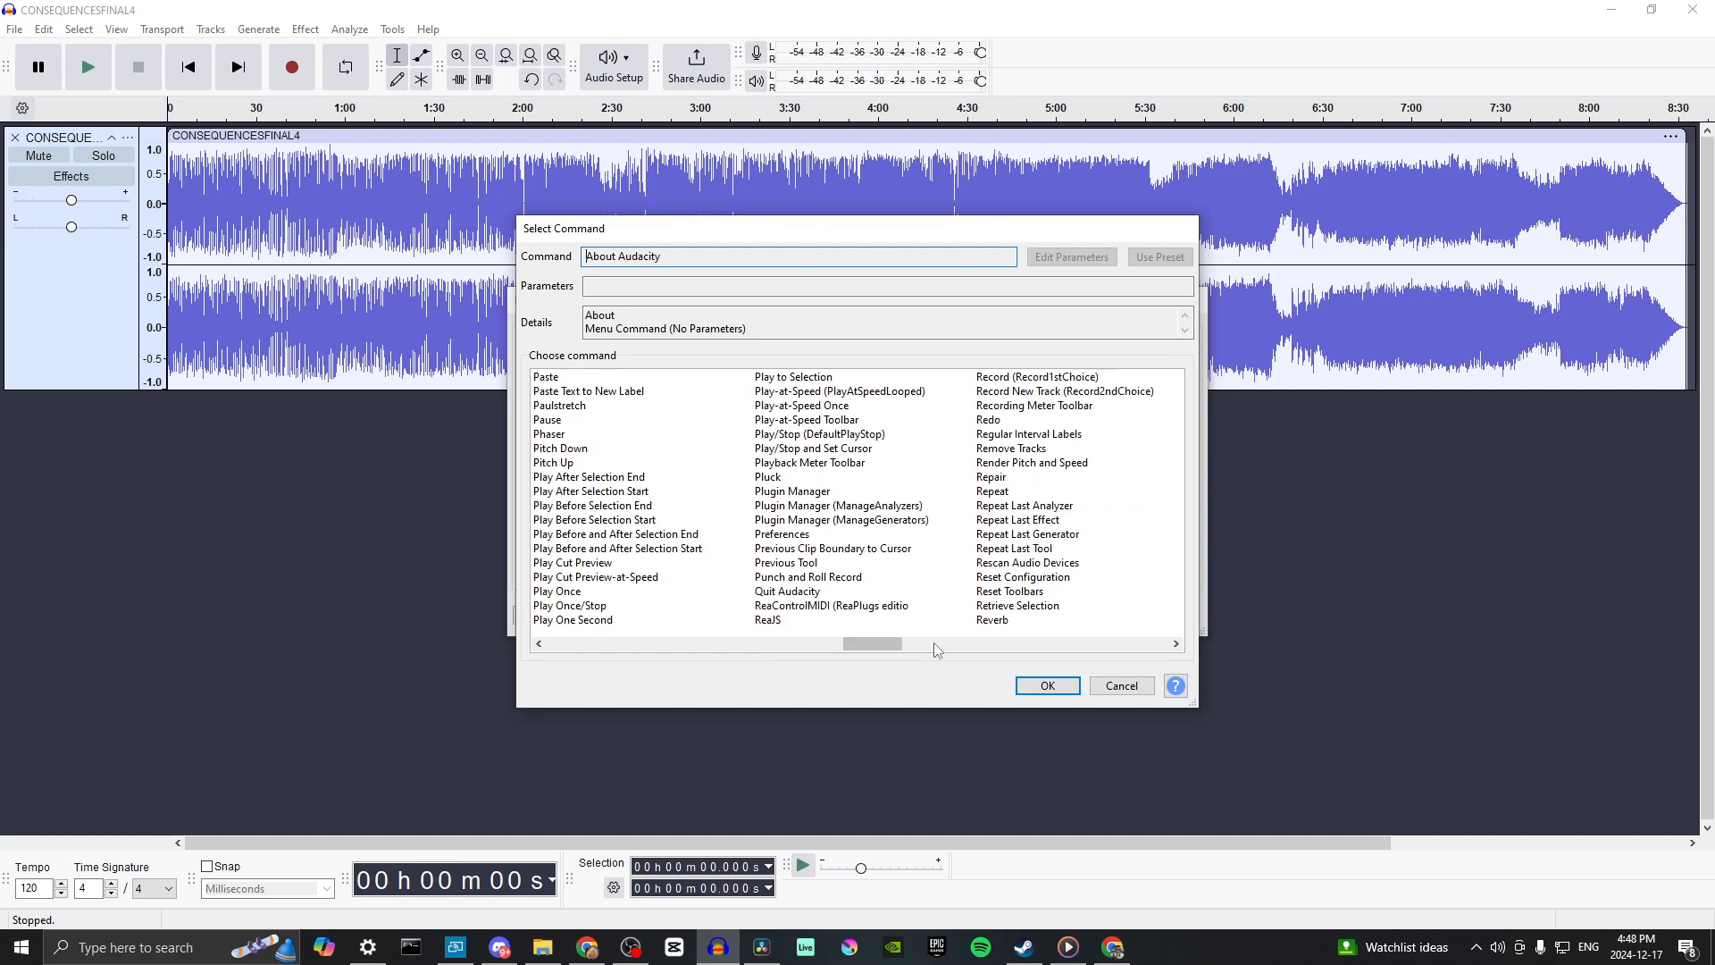
left_click(981, 651)
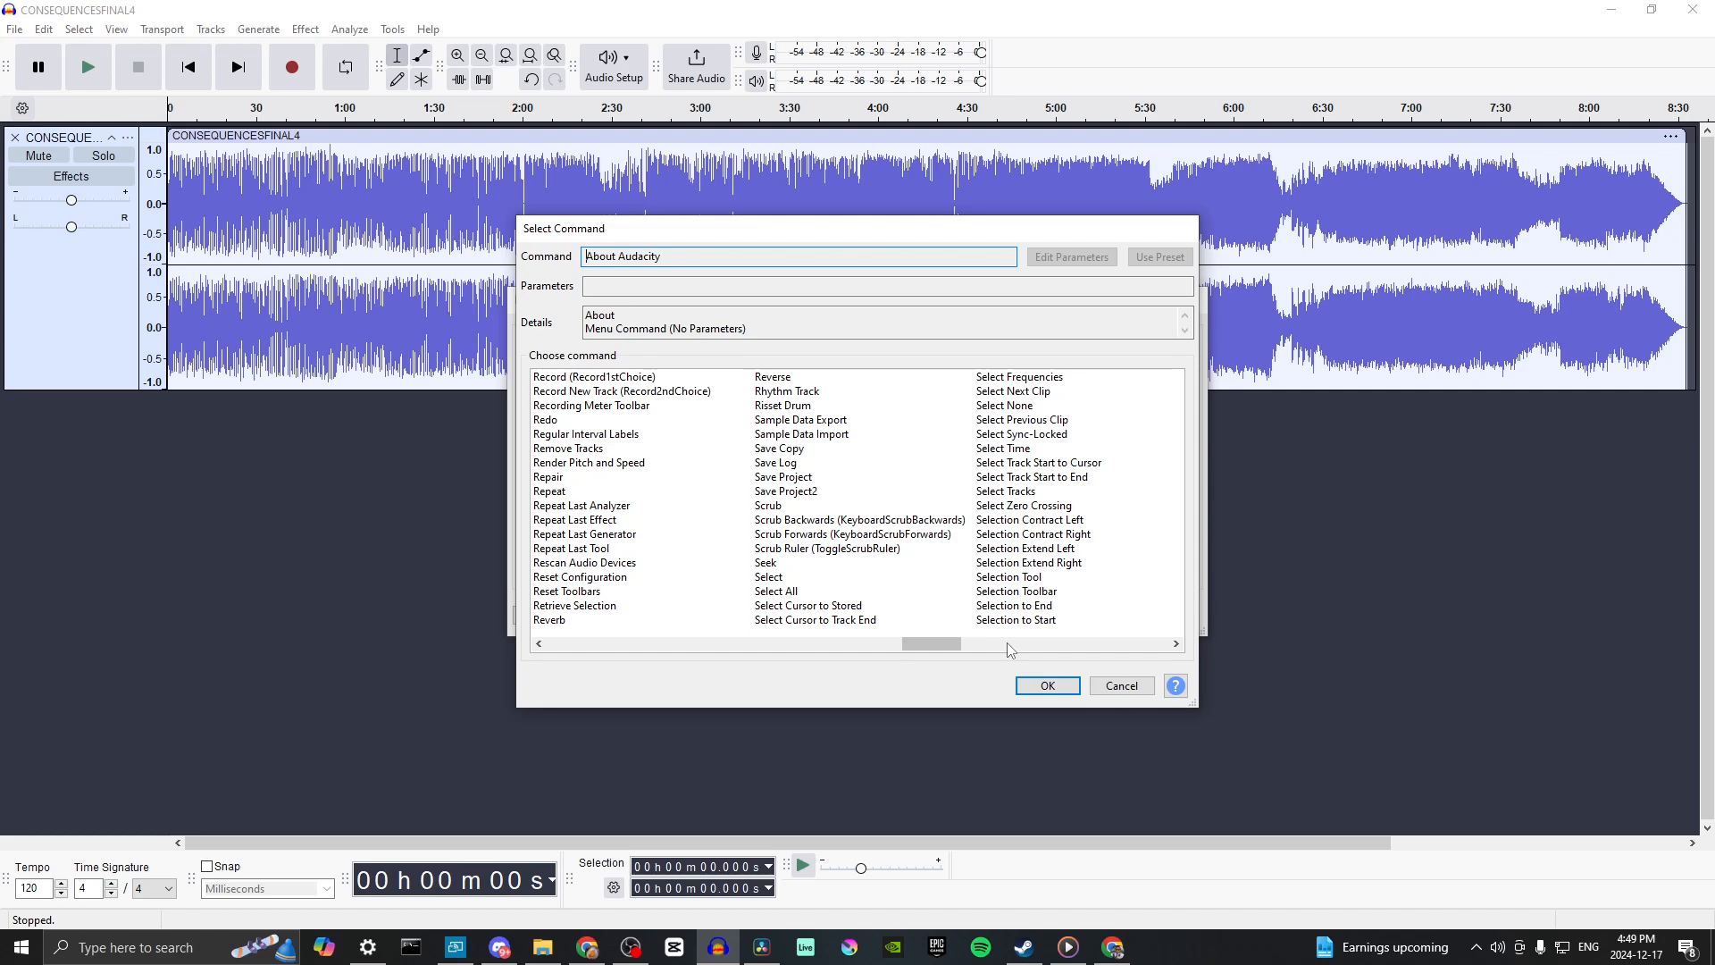
left_click_drag(947, 641, 866, 642)
left_click(662, 647)
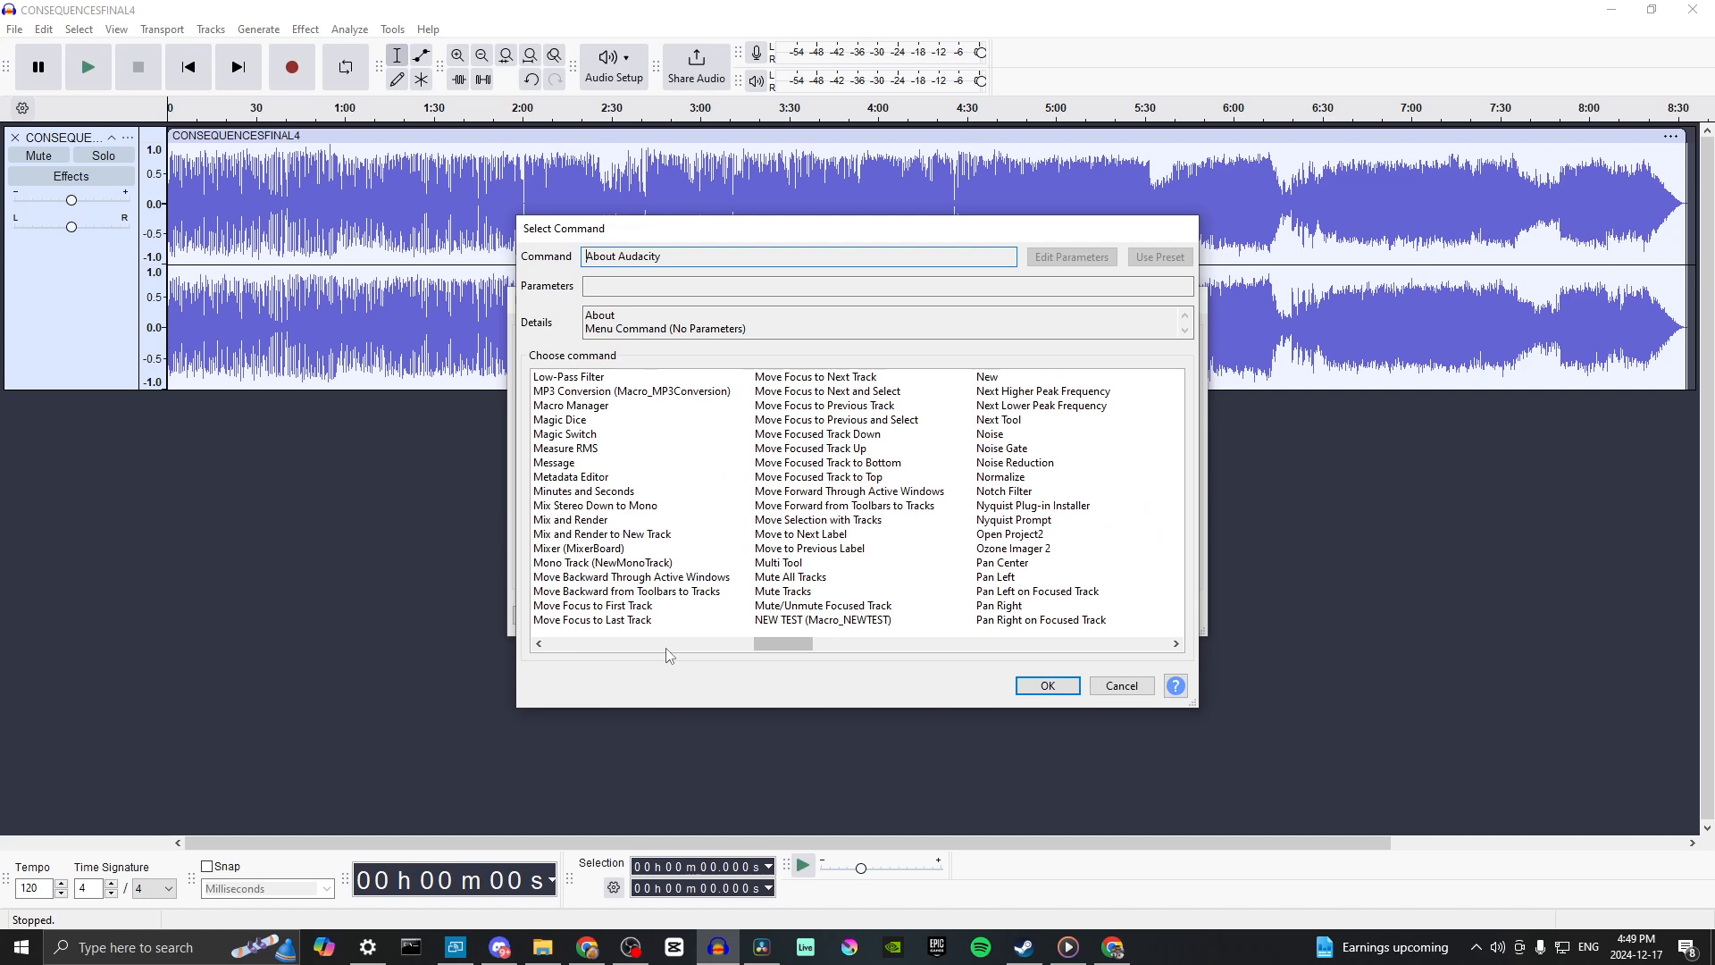
left_click(661, 647)
left_click(657, 645)
left_click(602, 647)
left_click(597, 645)
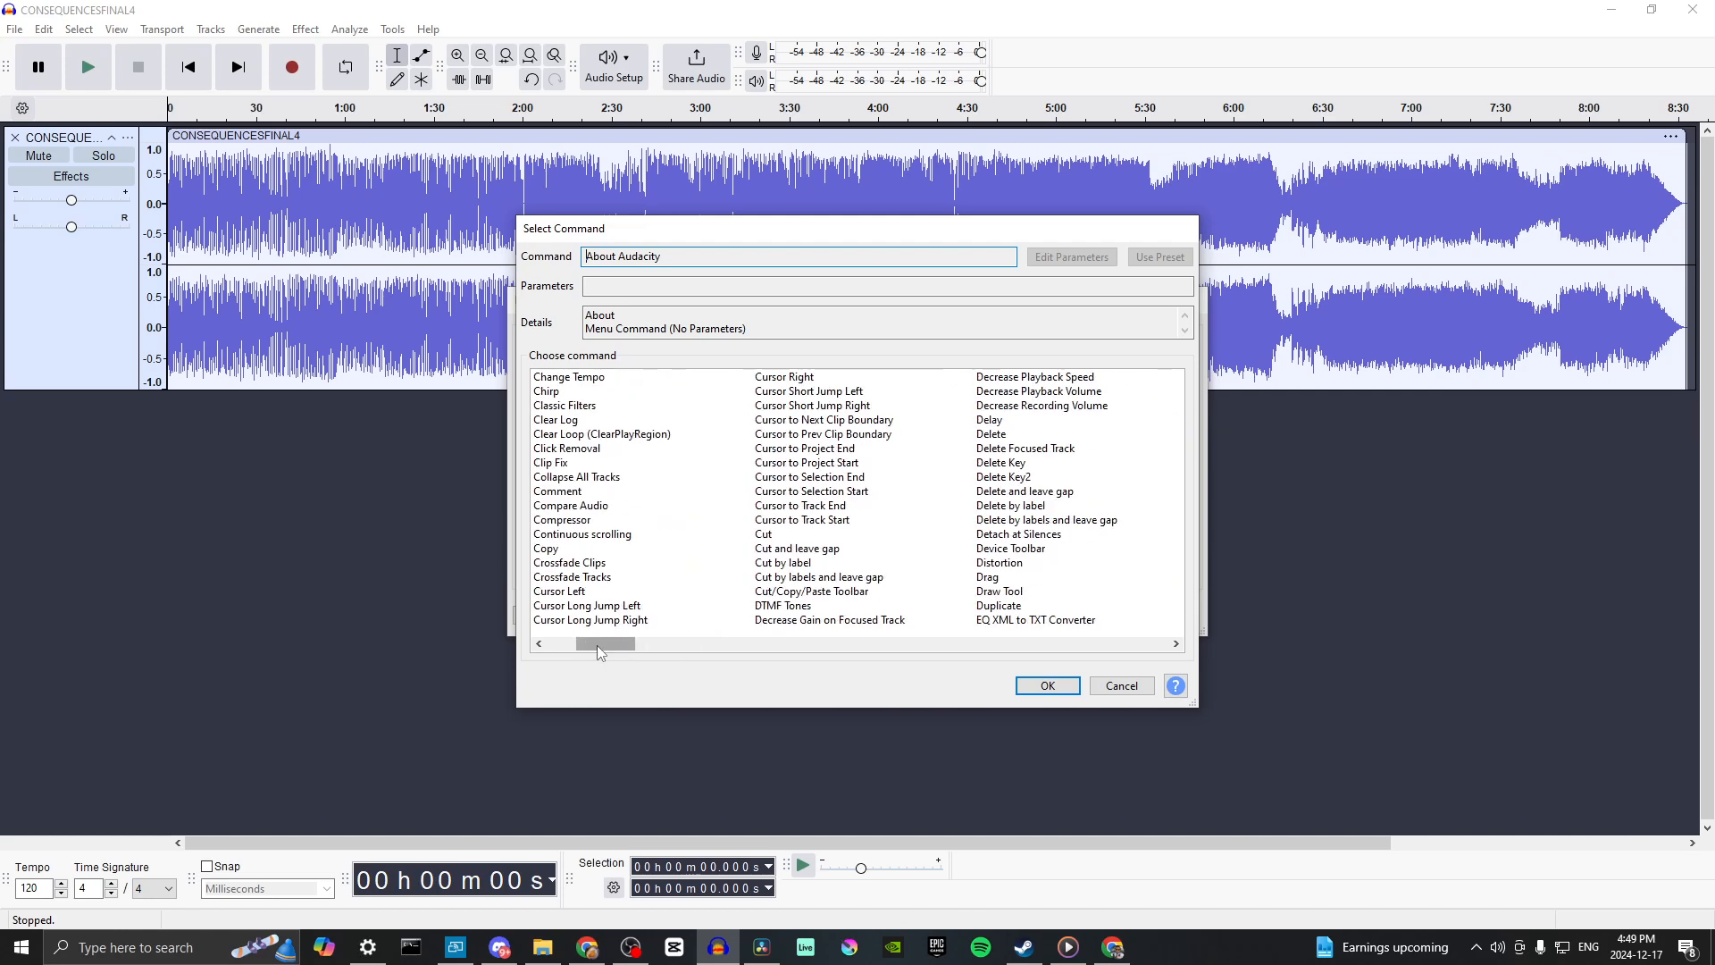
left_click(554, 649)
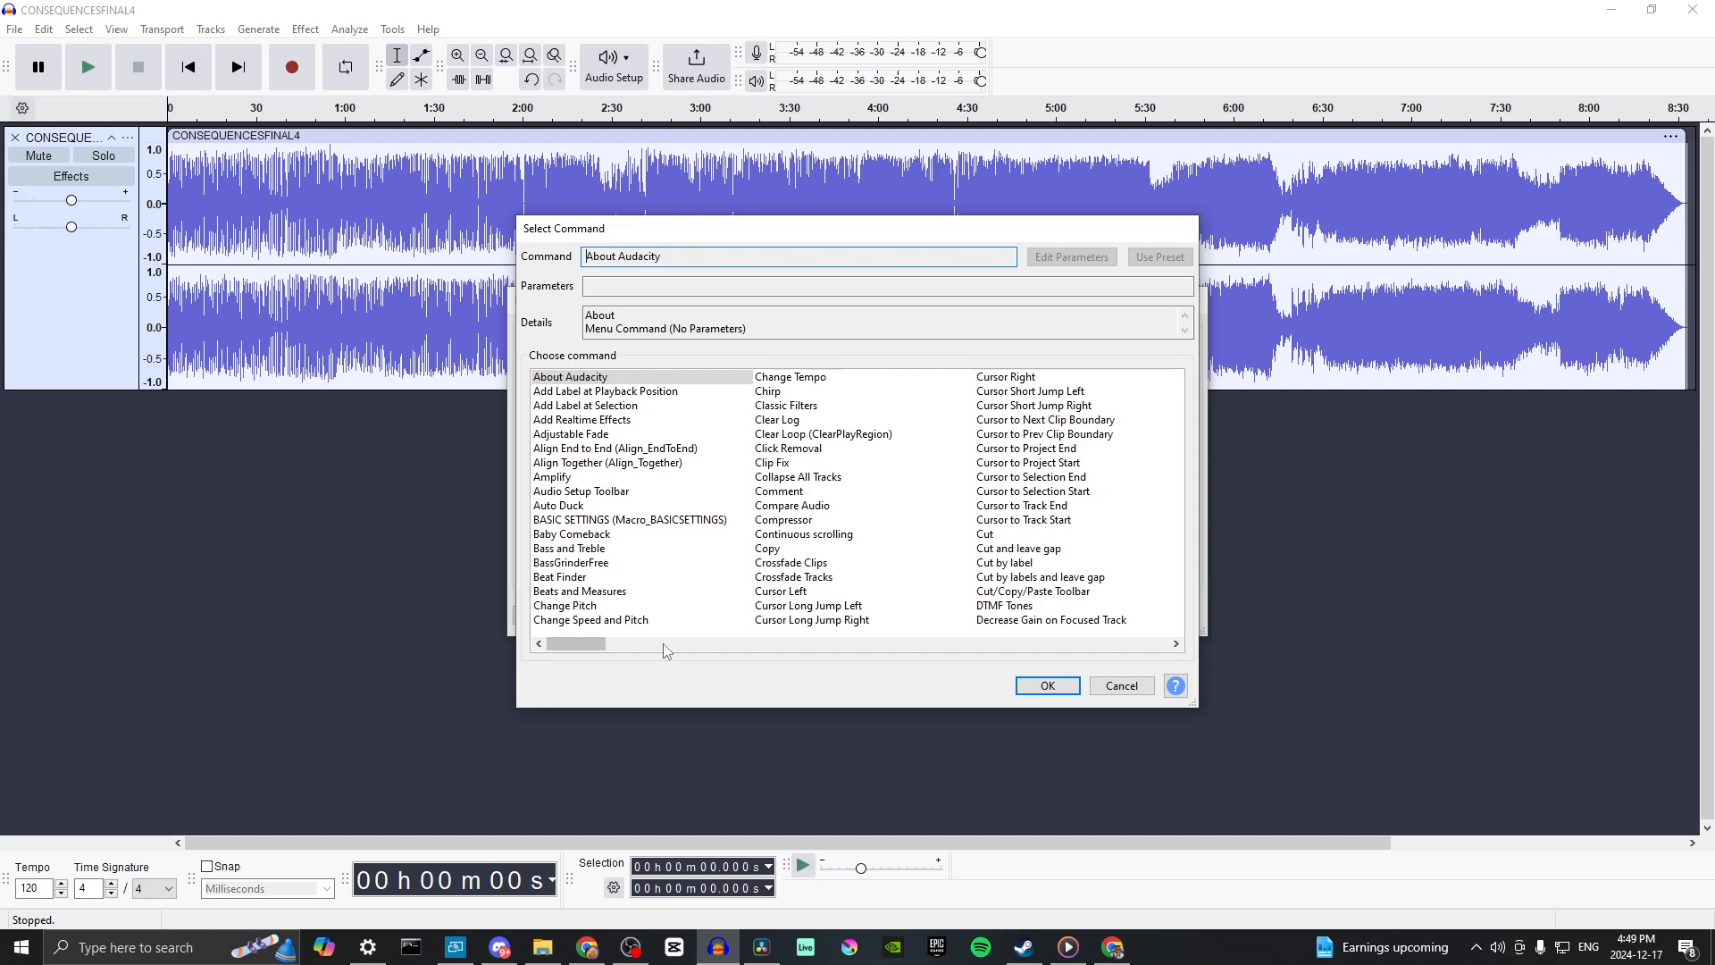
- Add the Normalize command with its default parameters as the first step of the NEW TEST macro
left_click(663, 643)
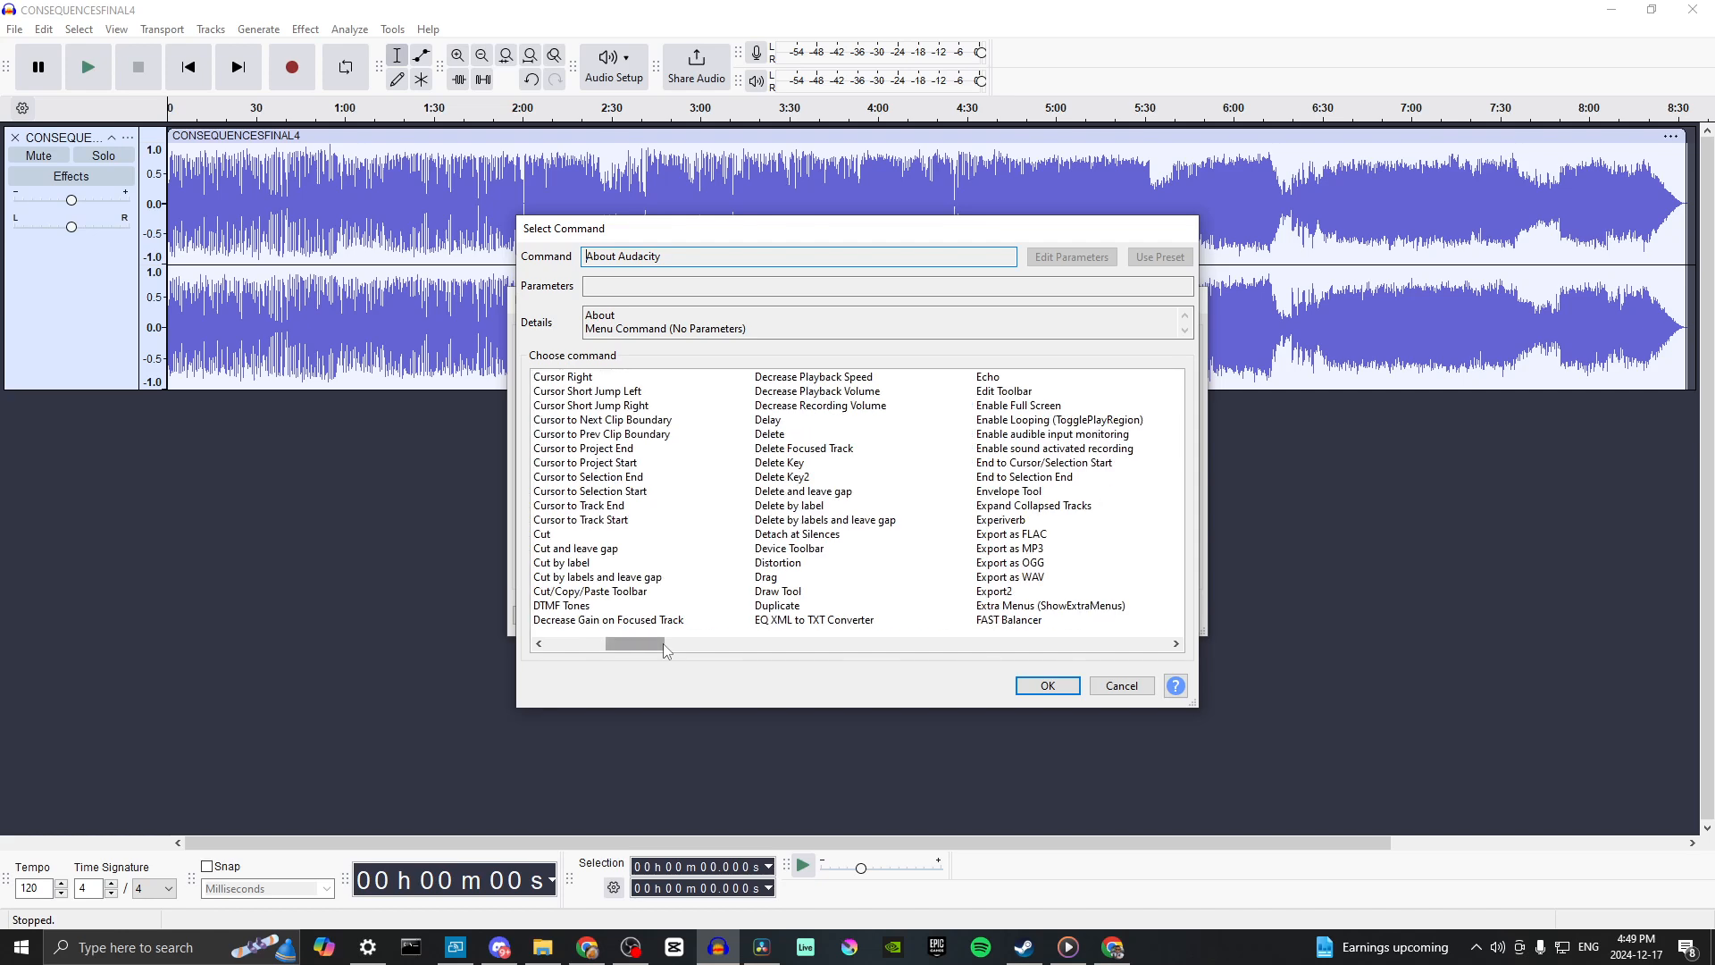
left_click(724, 644)
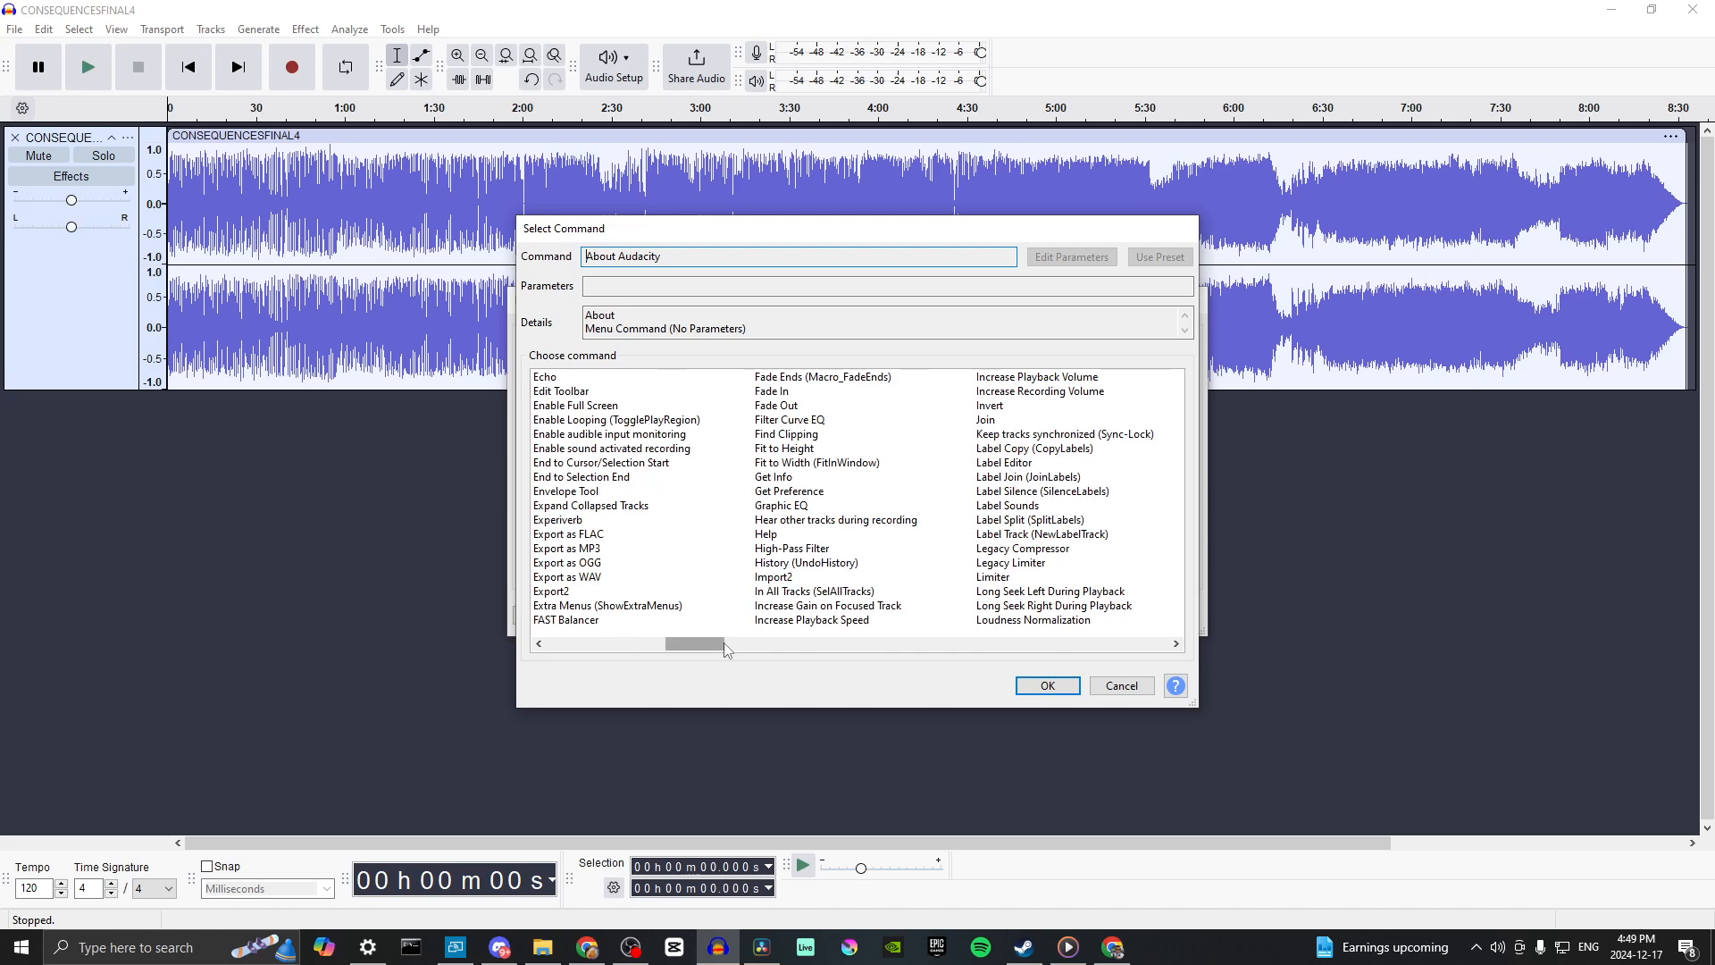
left_click(837, 645)
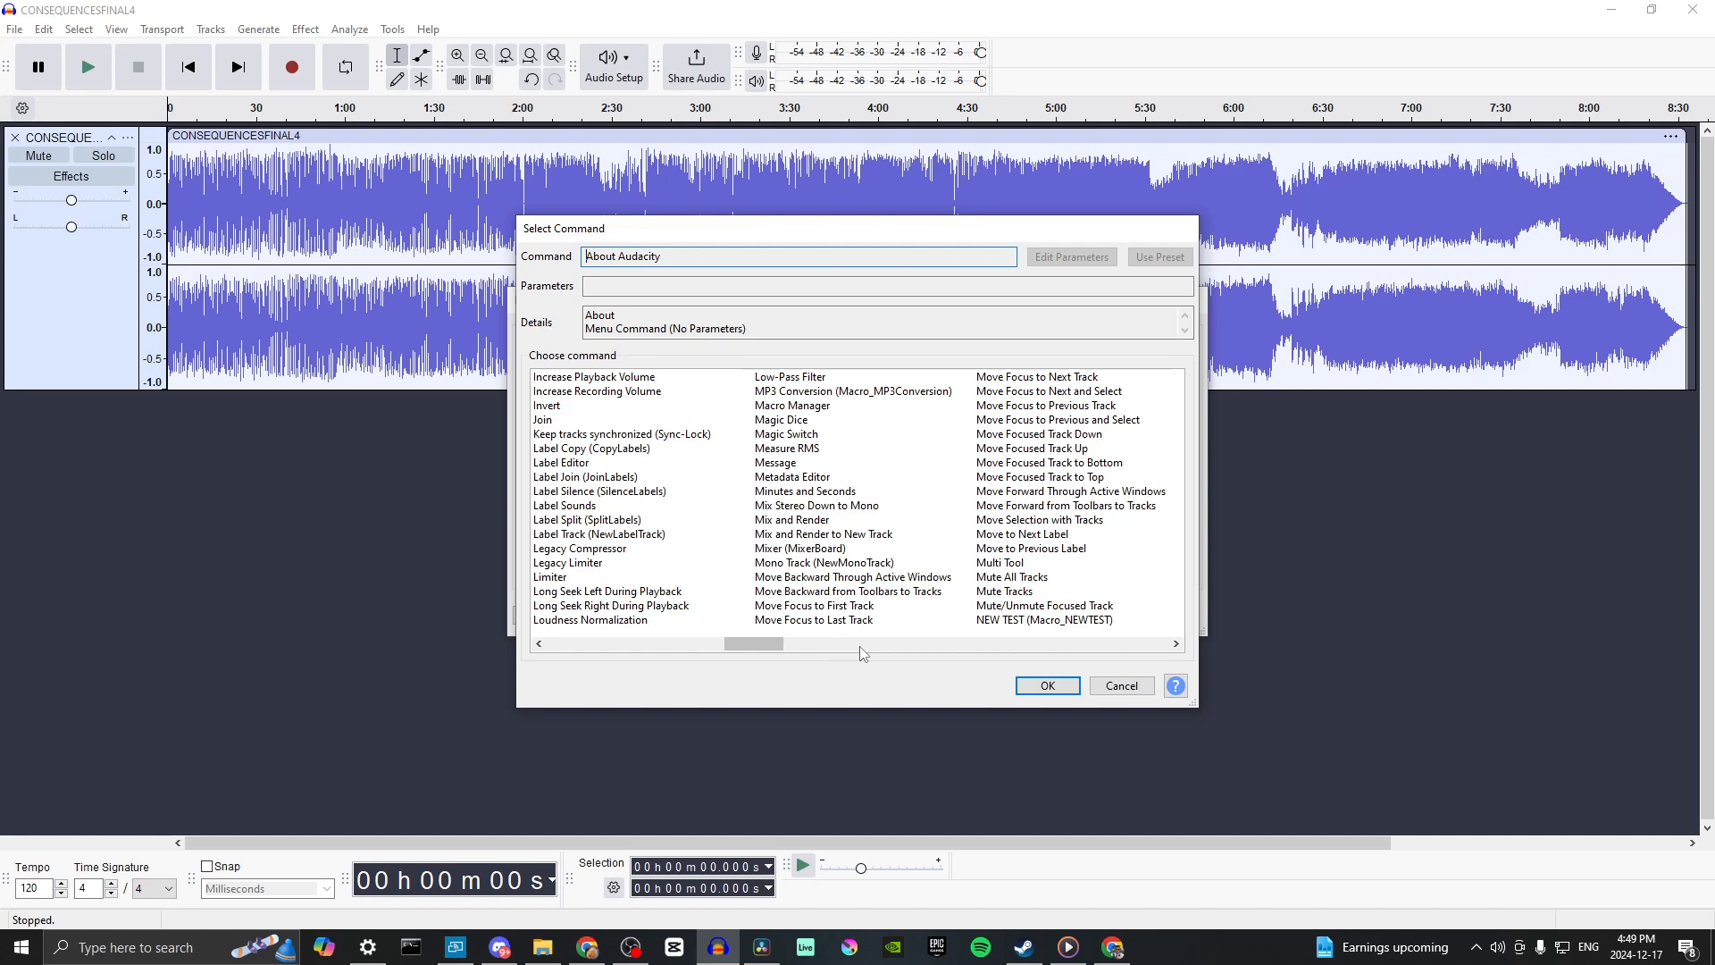
left_click(861, 647)
left_click(861, 646)
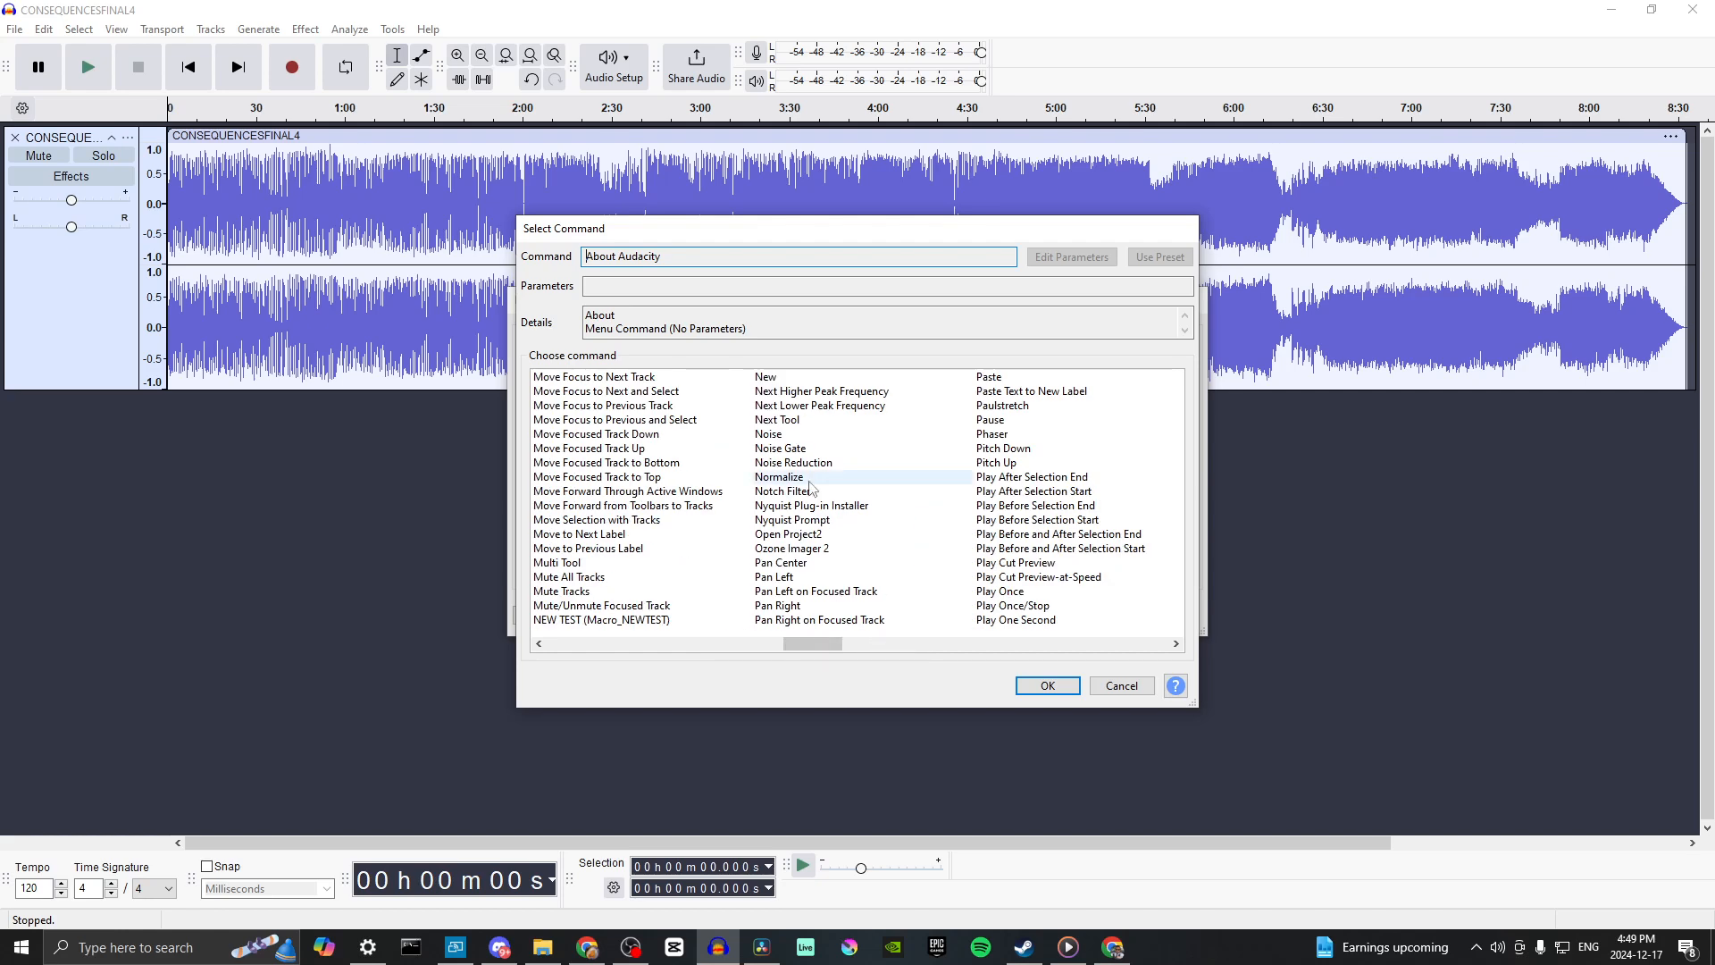
left_click(778, 477)
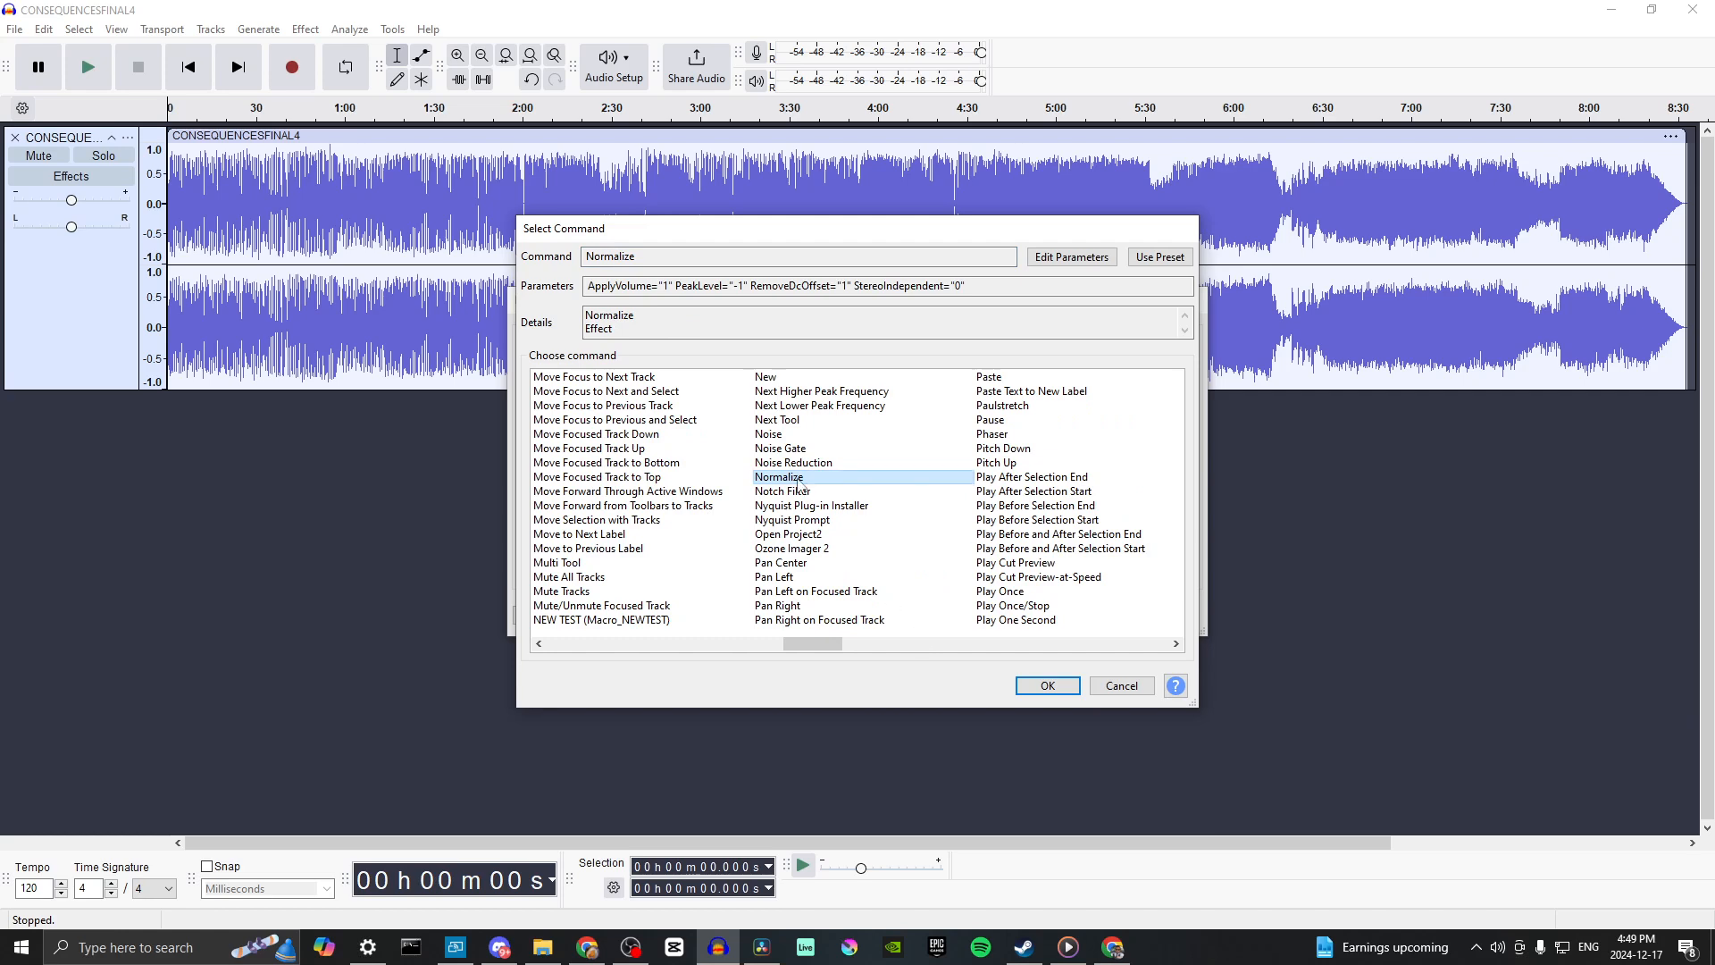
left_click(1038, 687)
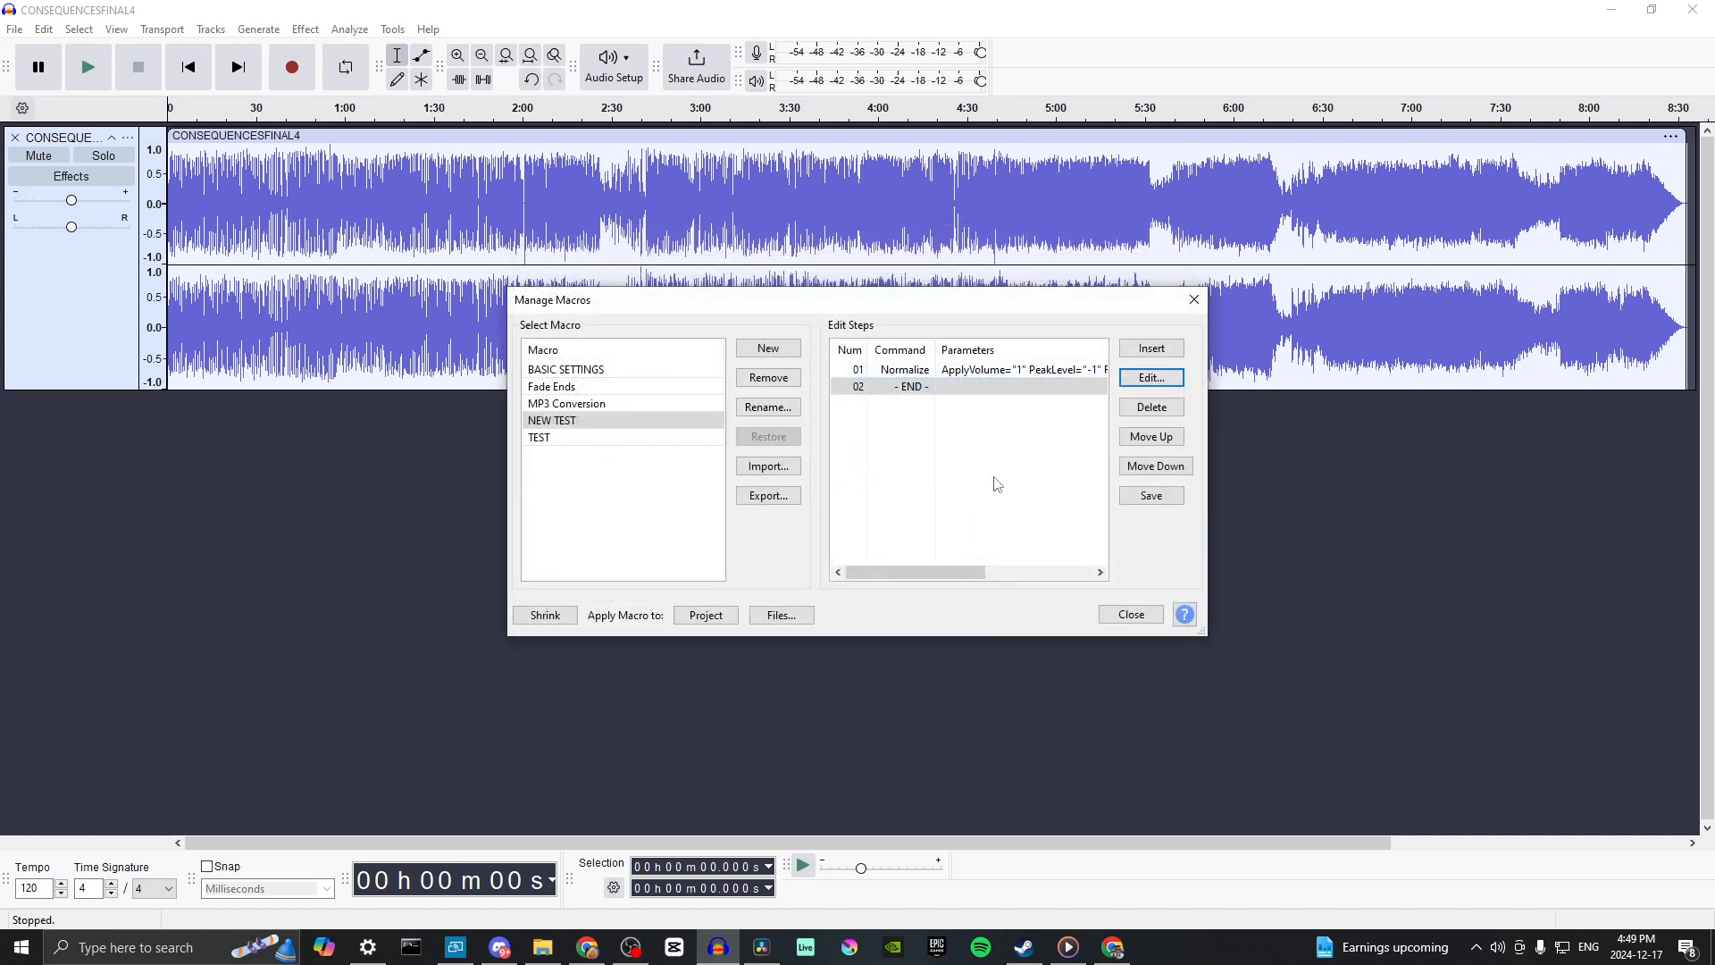
- Add the Compressor command with its default parameters after Normalize in the NEW TEST macro
left_click(1149, 380)
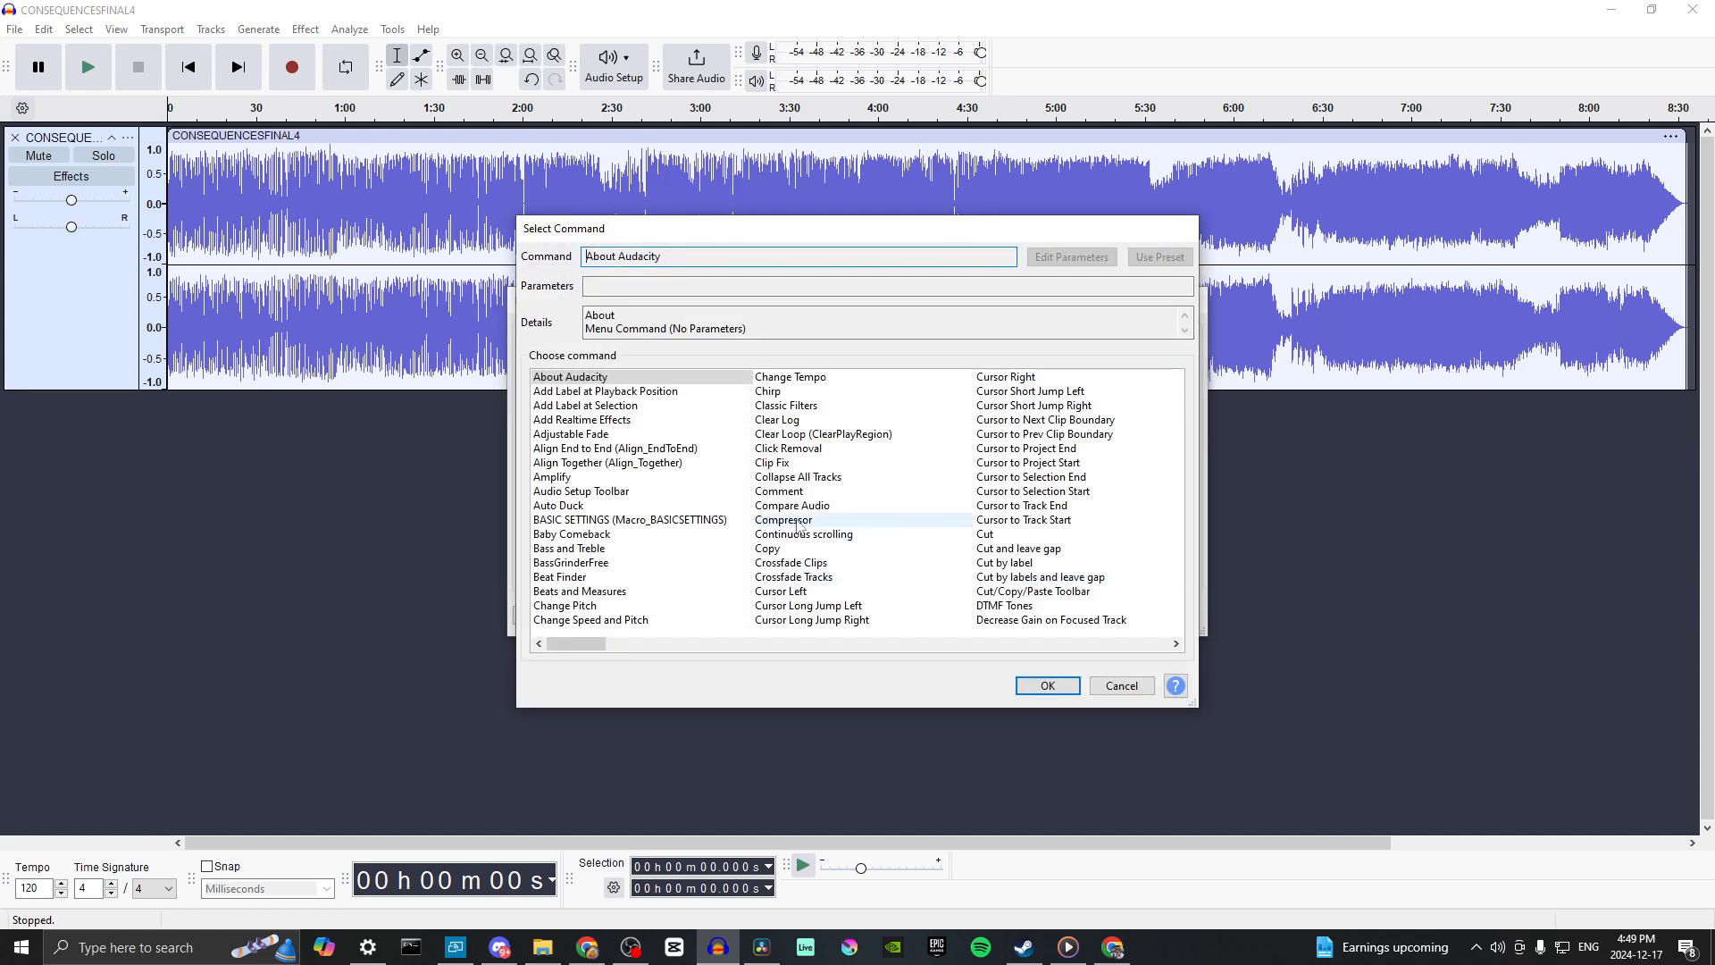
left_click(798, 520)
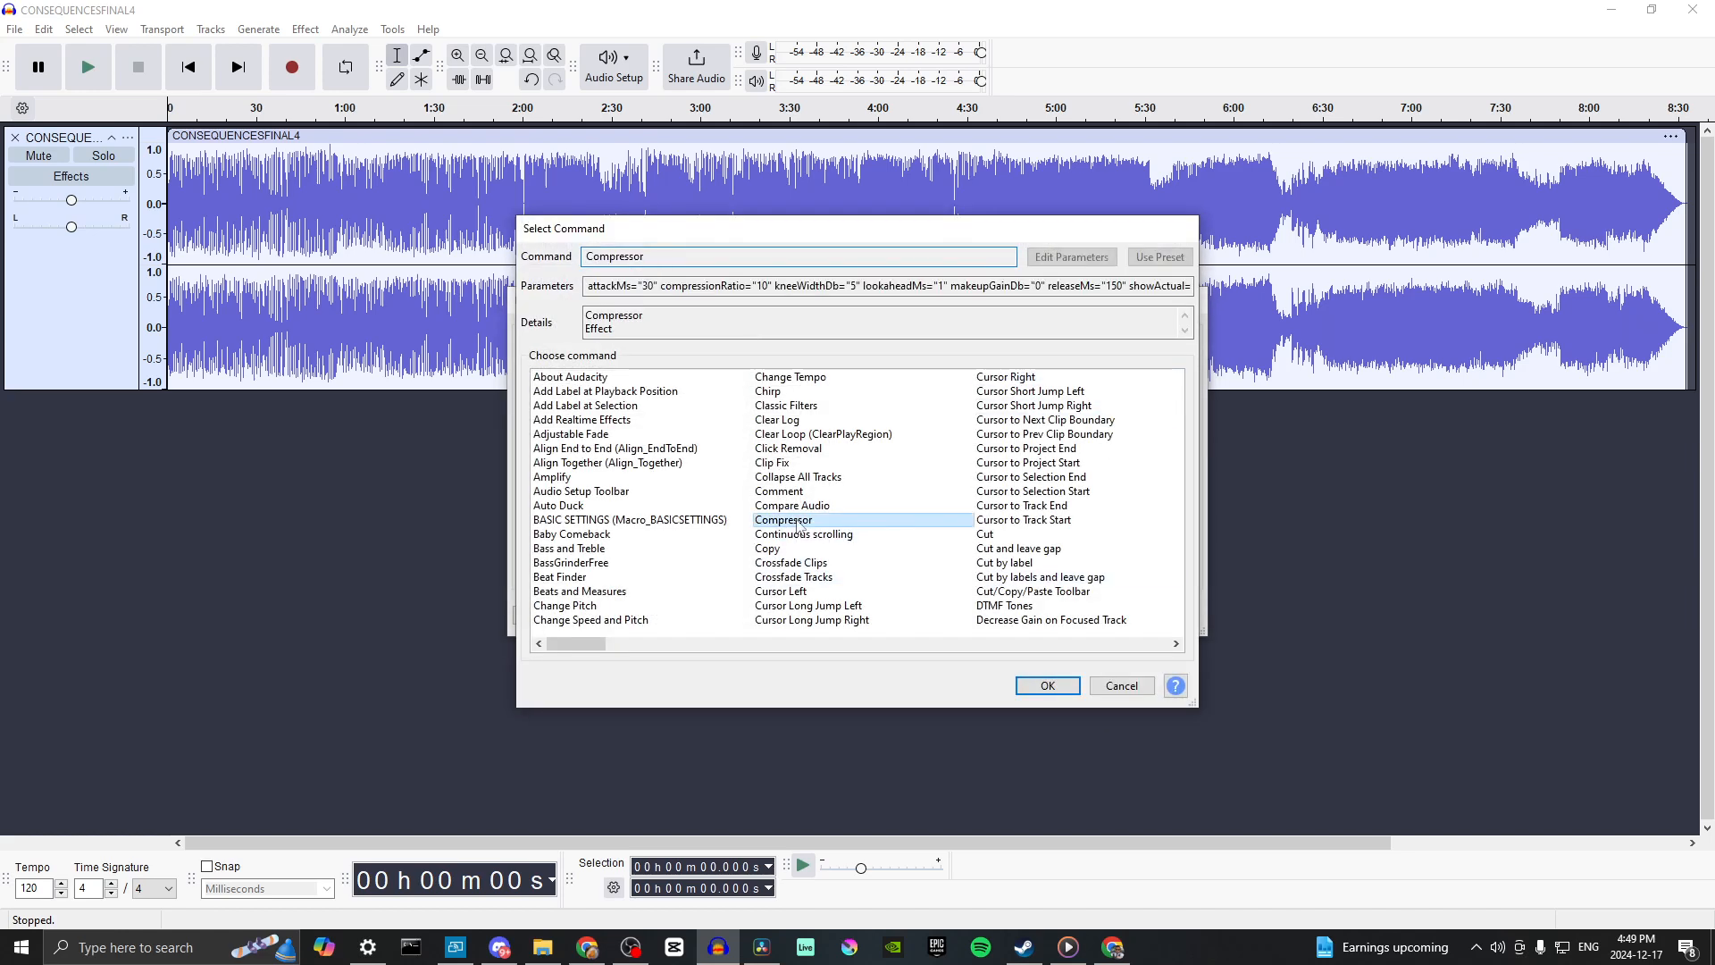
left_click(1040, 686)
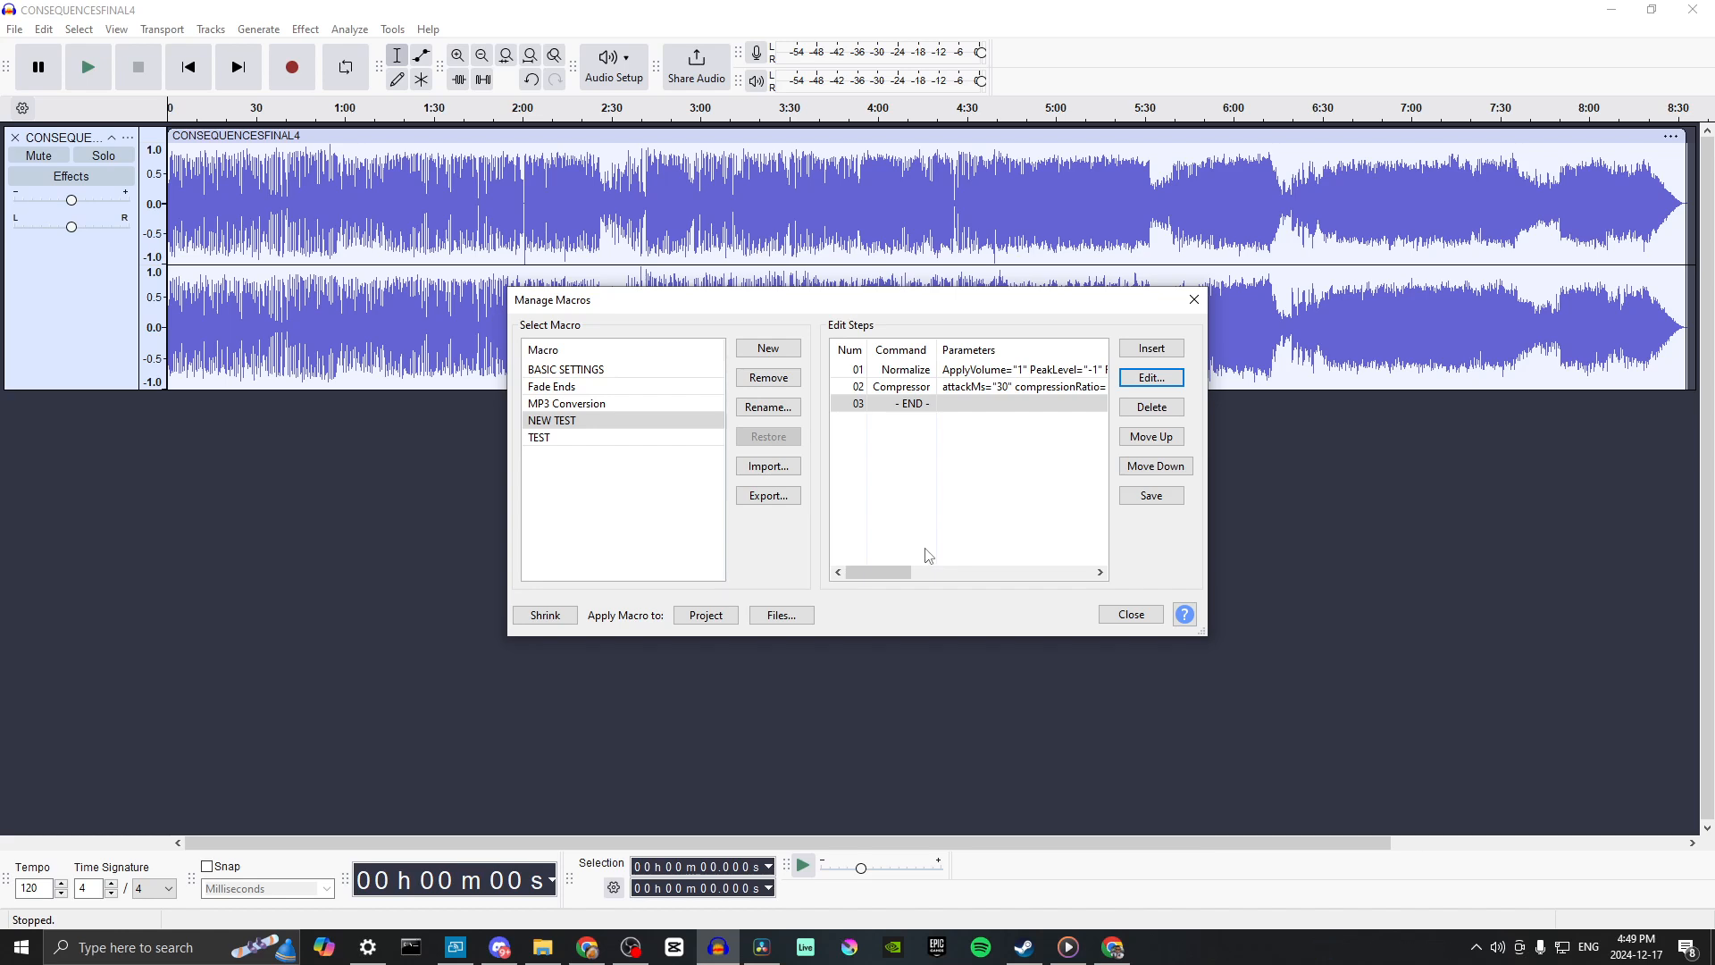
- Add the Reverb command with its default parameters after Compressor, and save the NEW TEST macro, closing the manager
left_click(1147, 386)
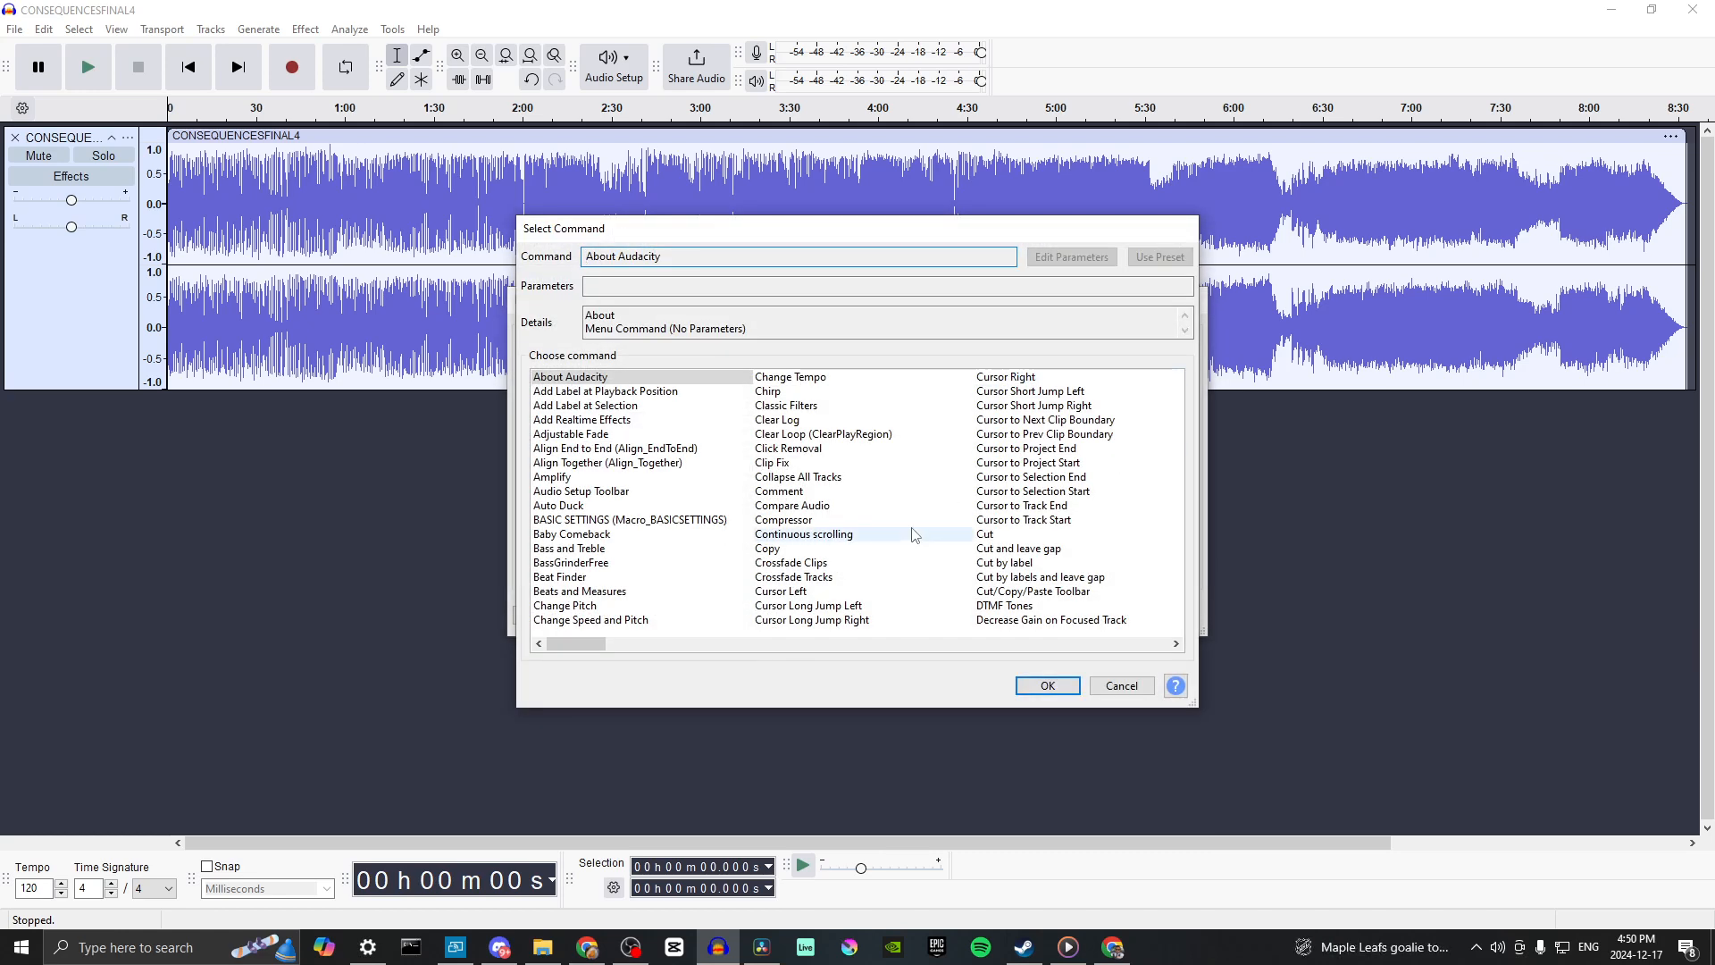
left_click(926, 645)
left_click(925, 645)
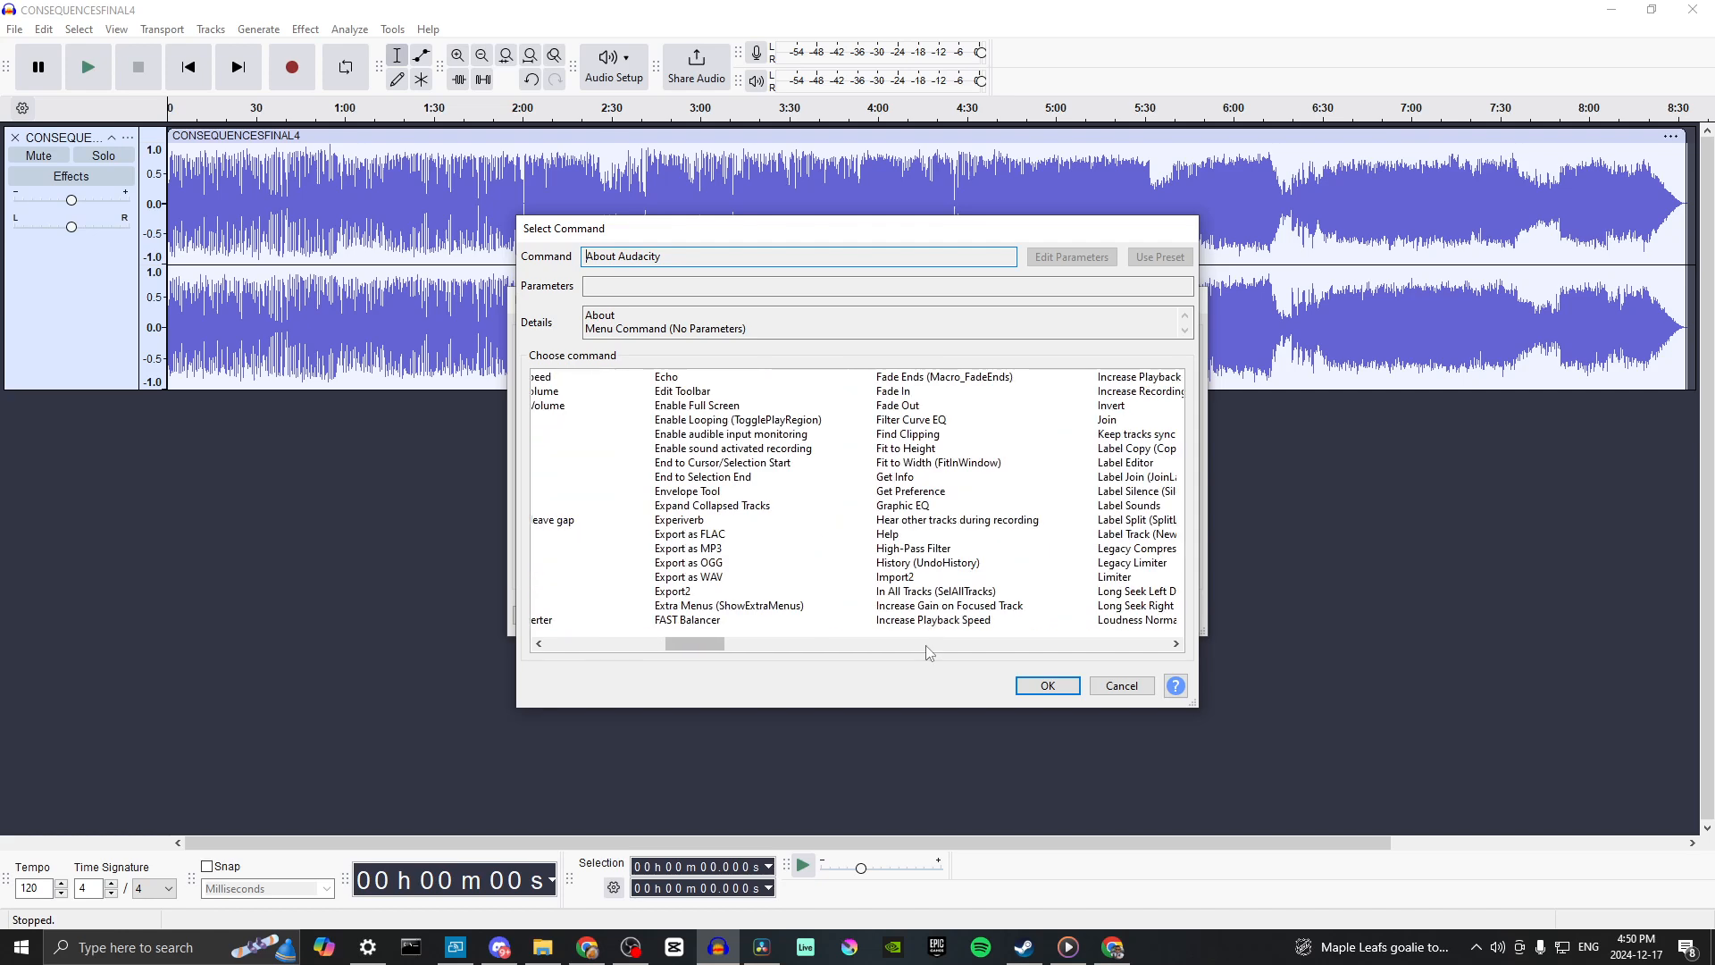
left_click(926, 644)
left_click(925, 645)
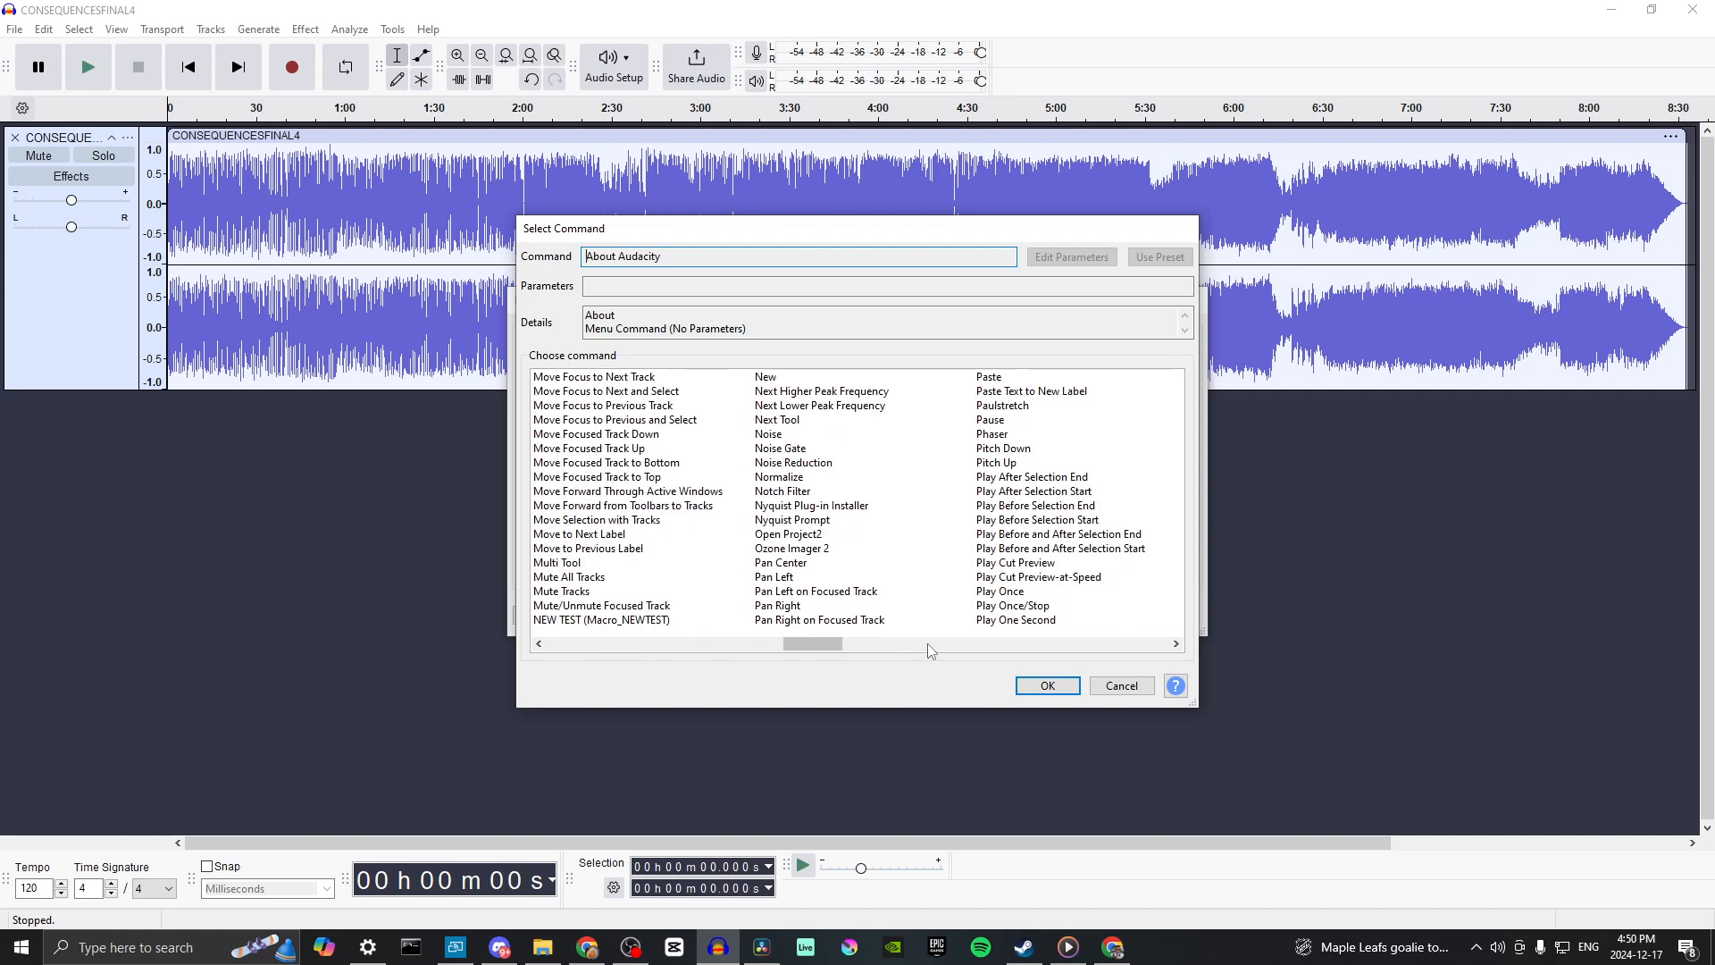
left_click(927, 645)
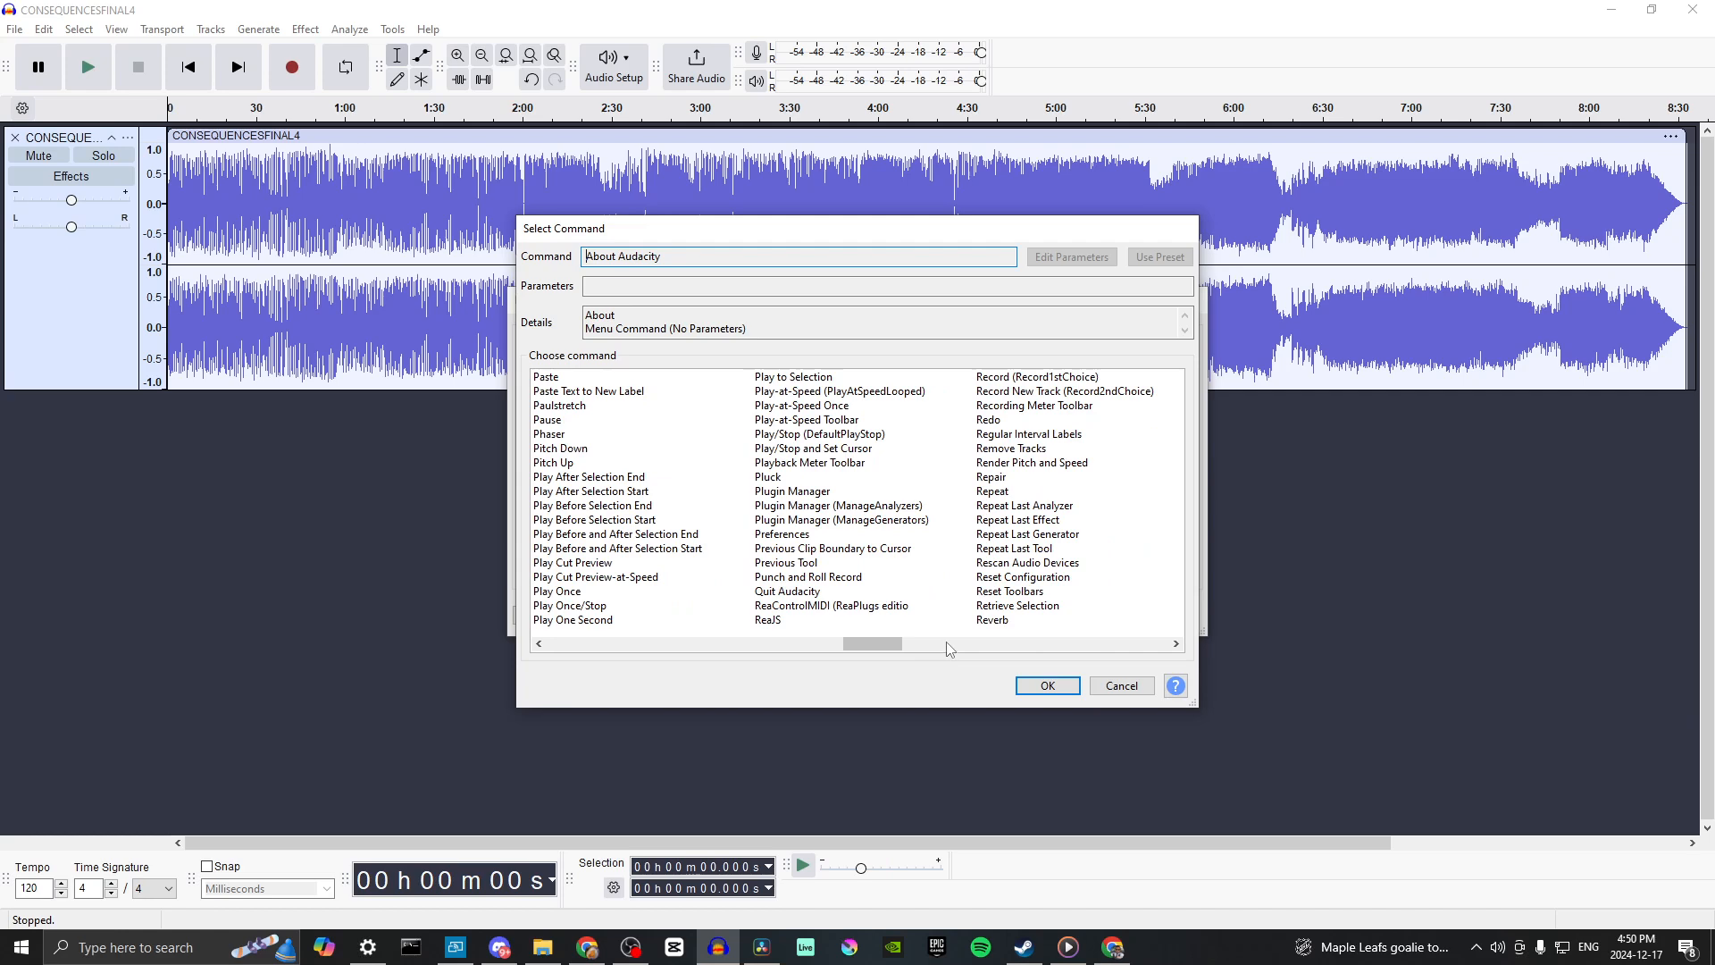
left_click(998, 621)
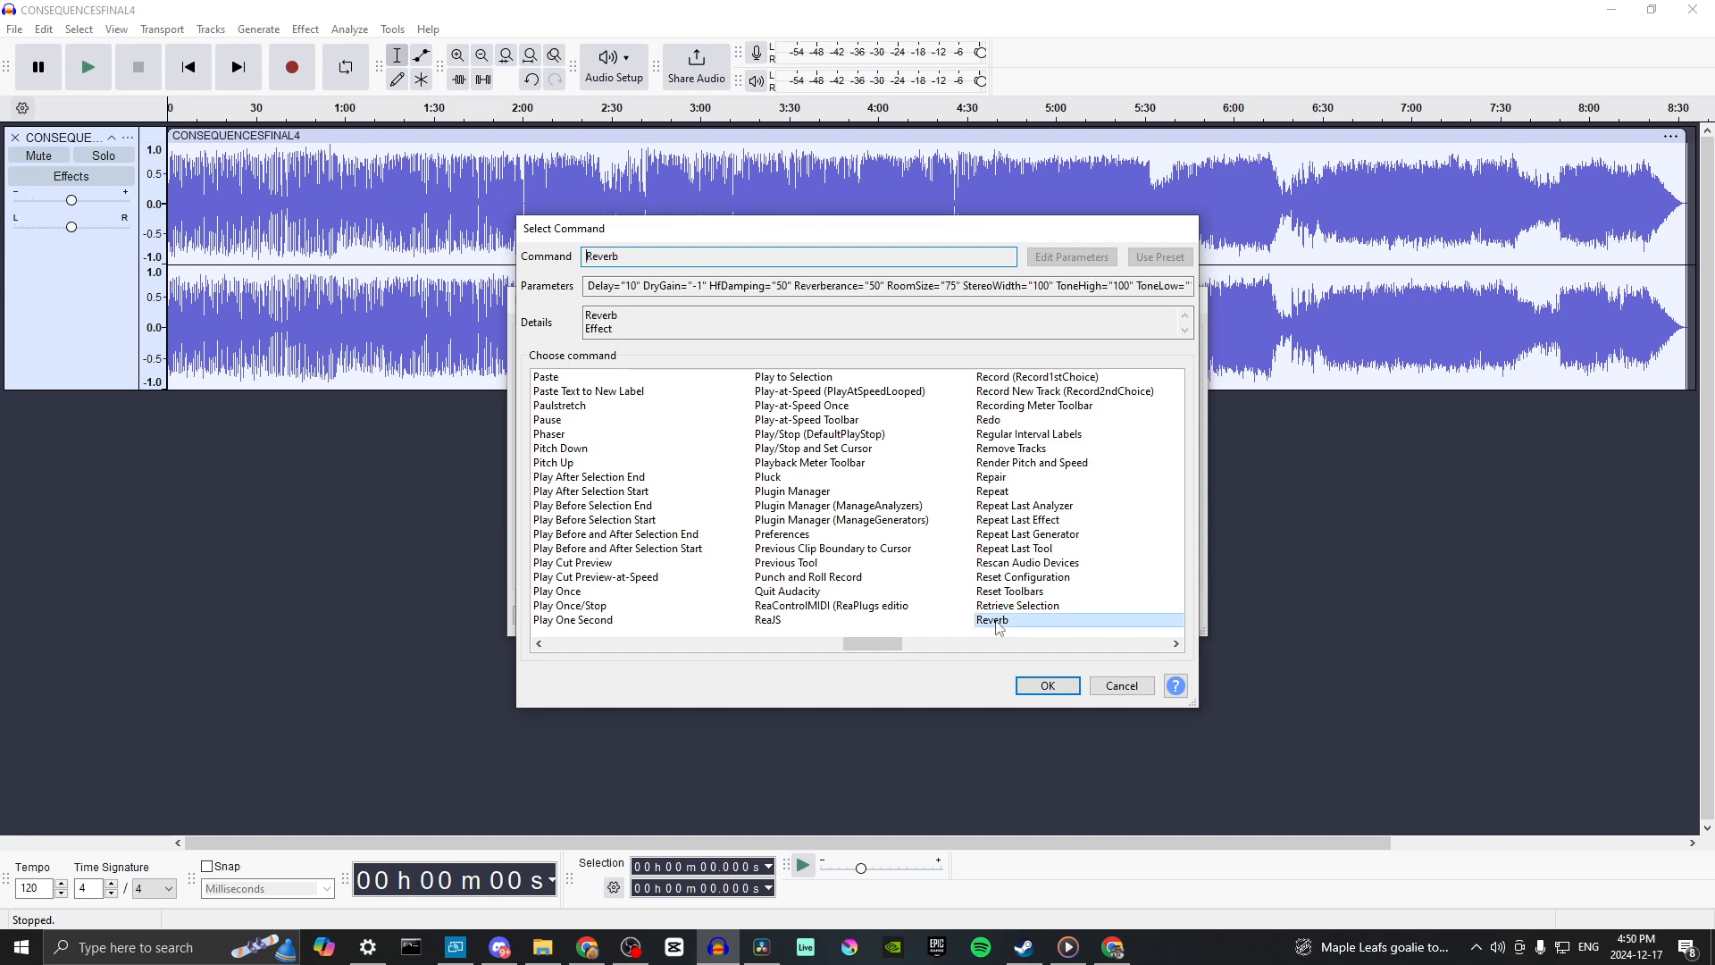
left_click(1042, 686)
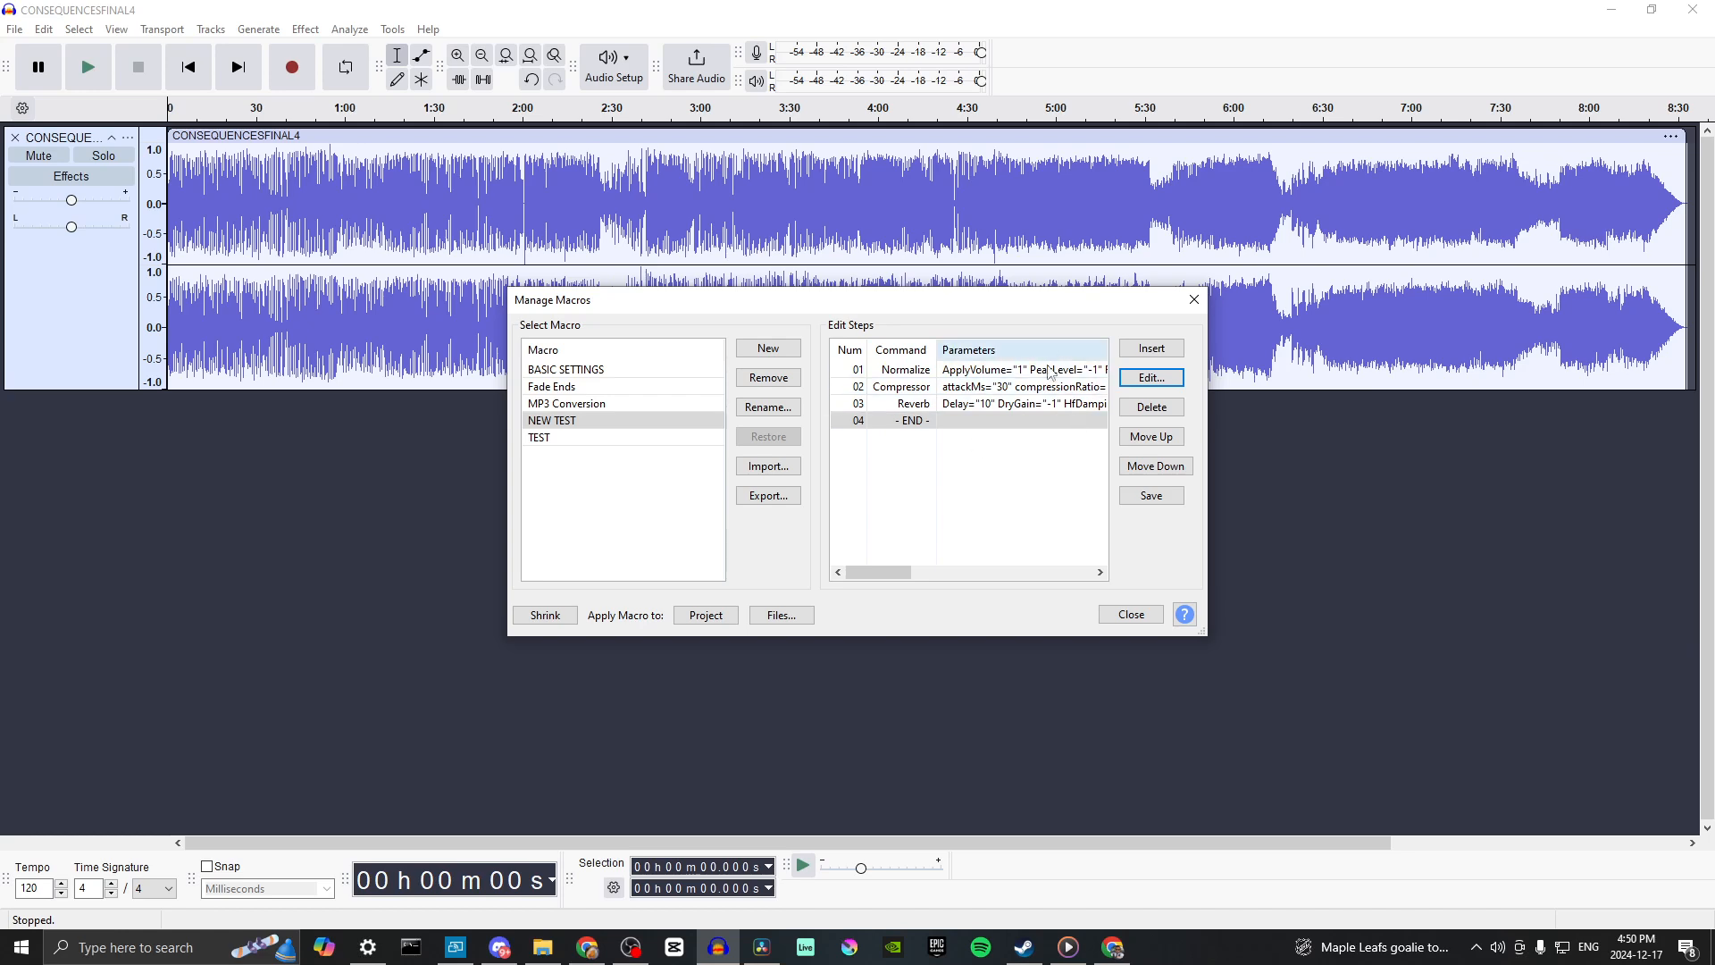
left_click(1152, 496)
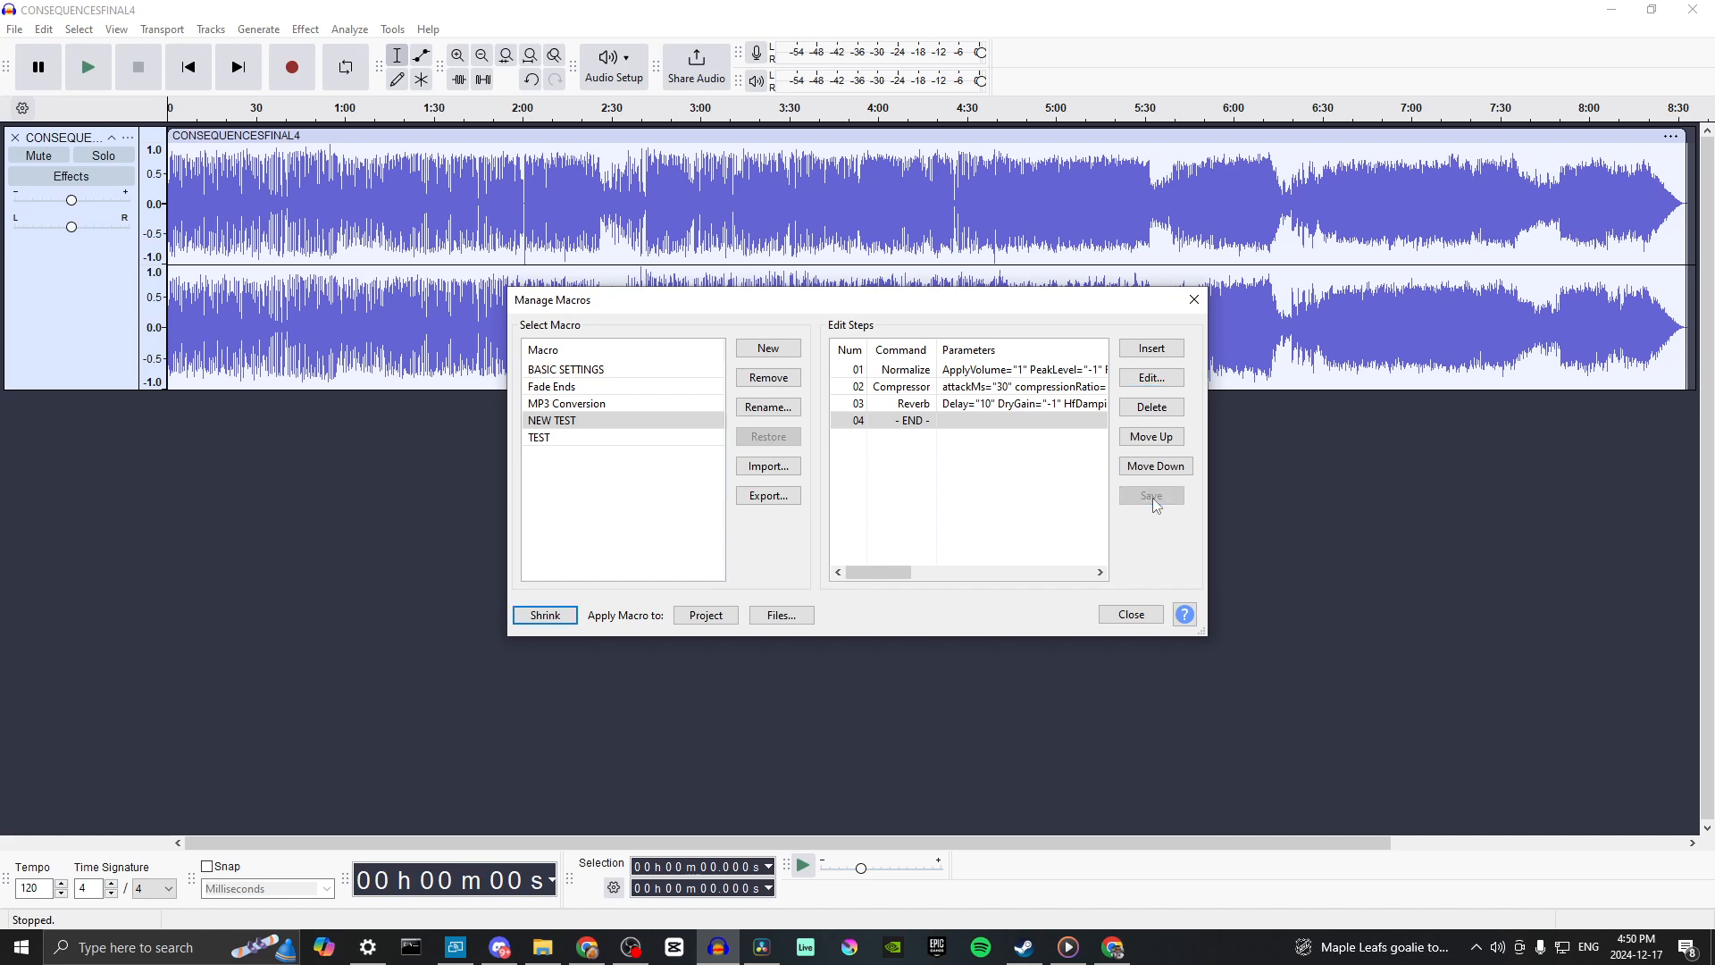
left_click(1122, 615)
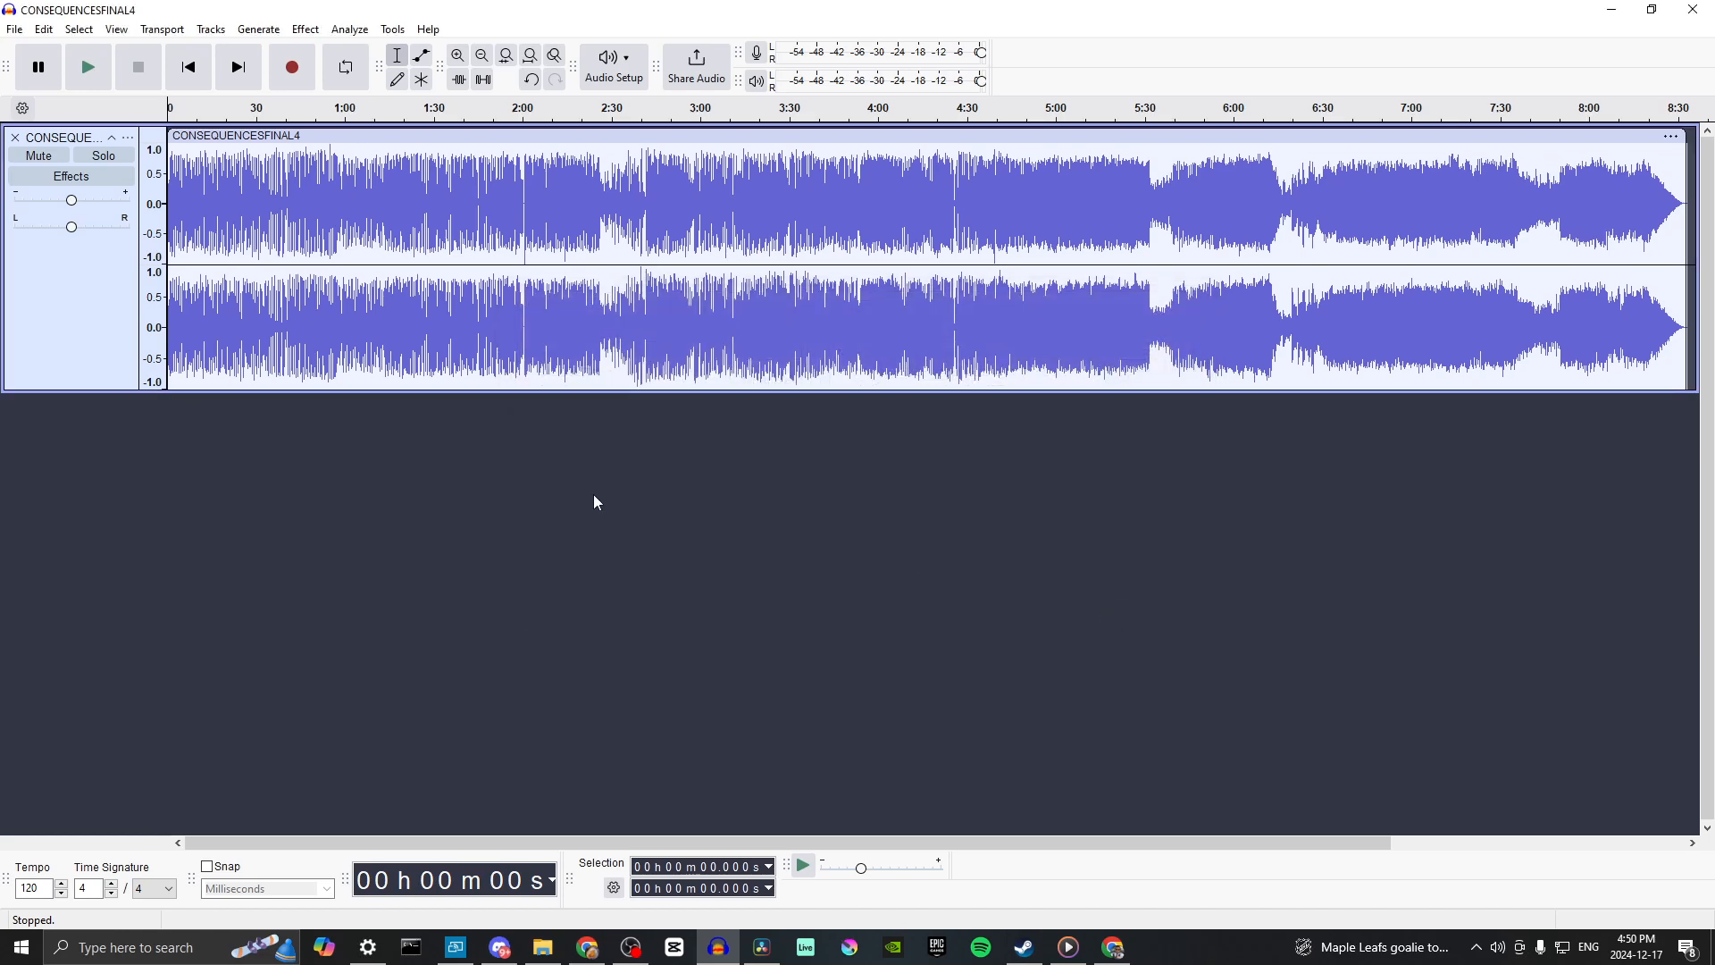
- Select the entire CONSEQUENCESFINAL4 track and apply the NEW TEST macro to it
left_click(109, 306)
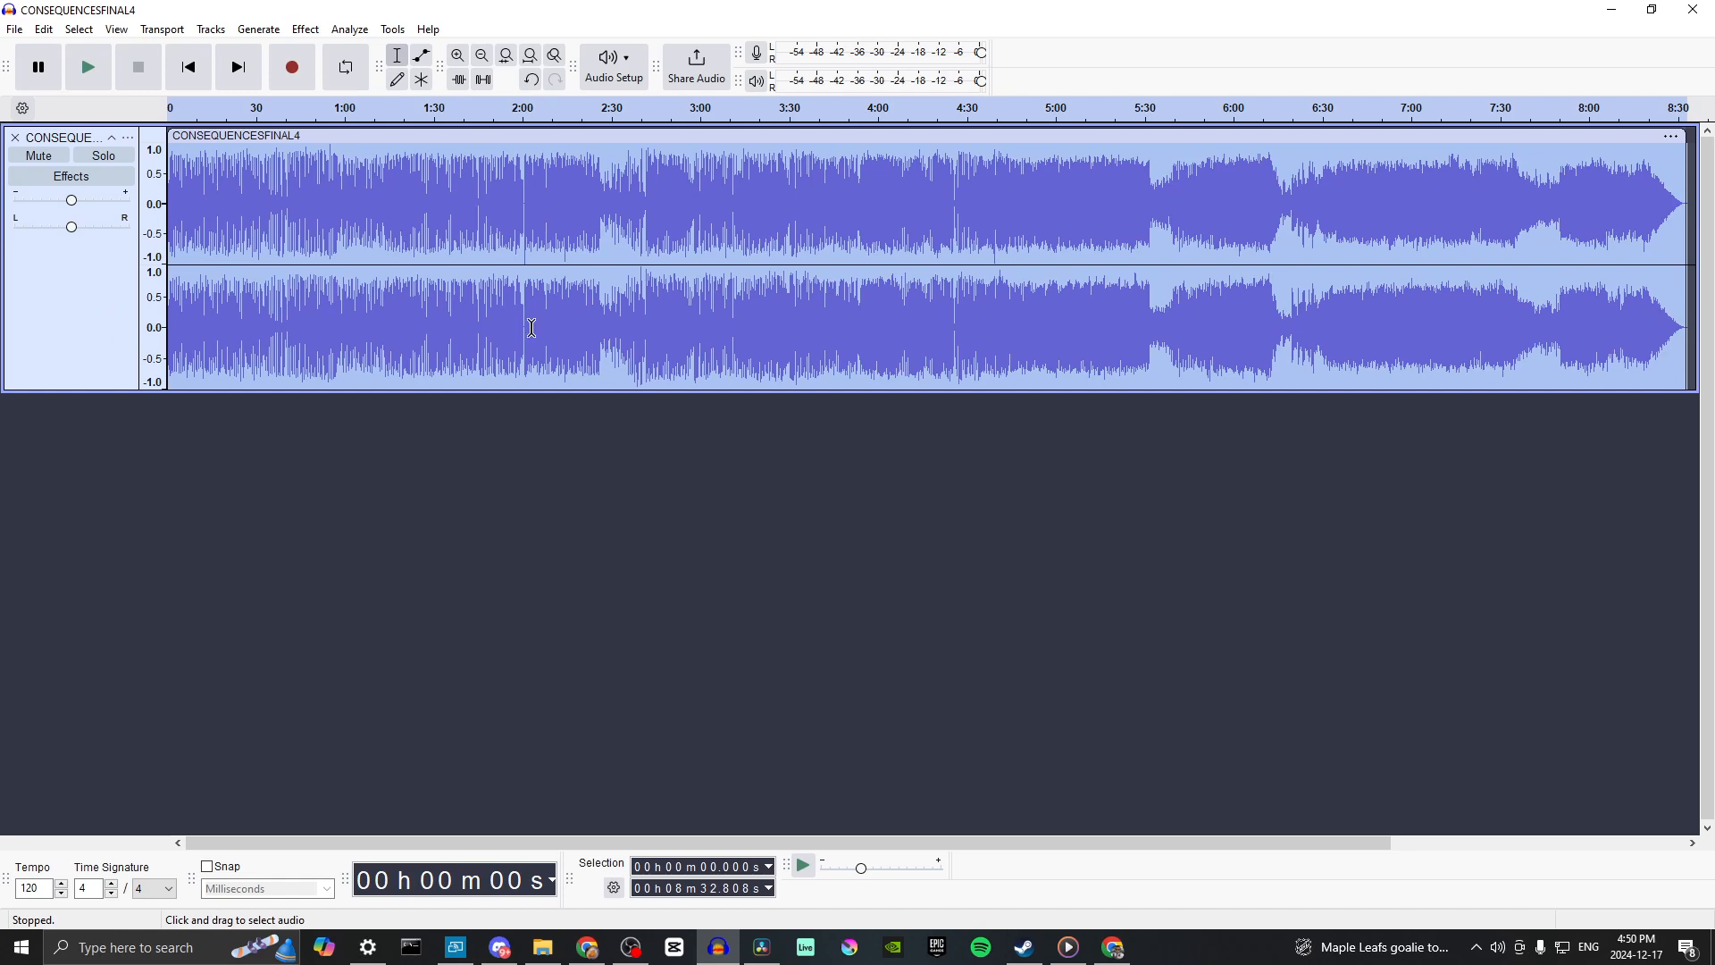
left_click(390, 32)
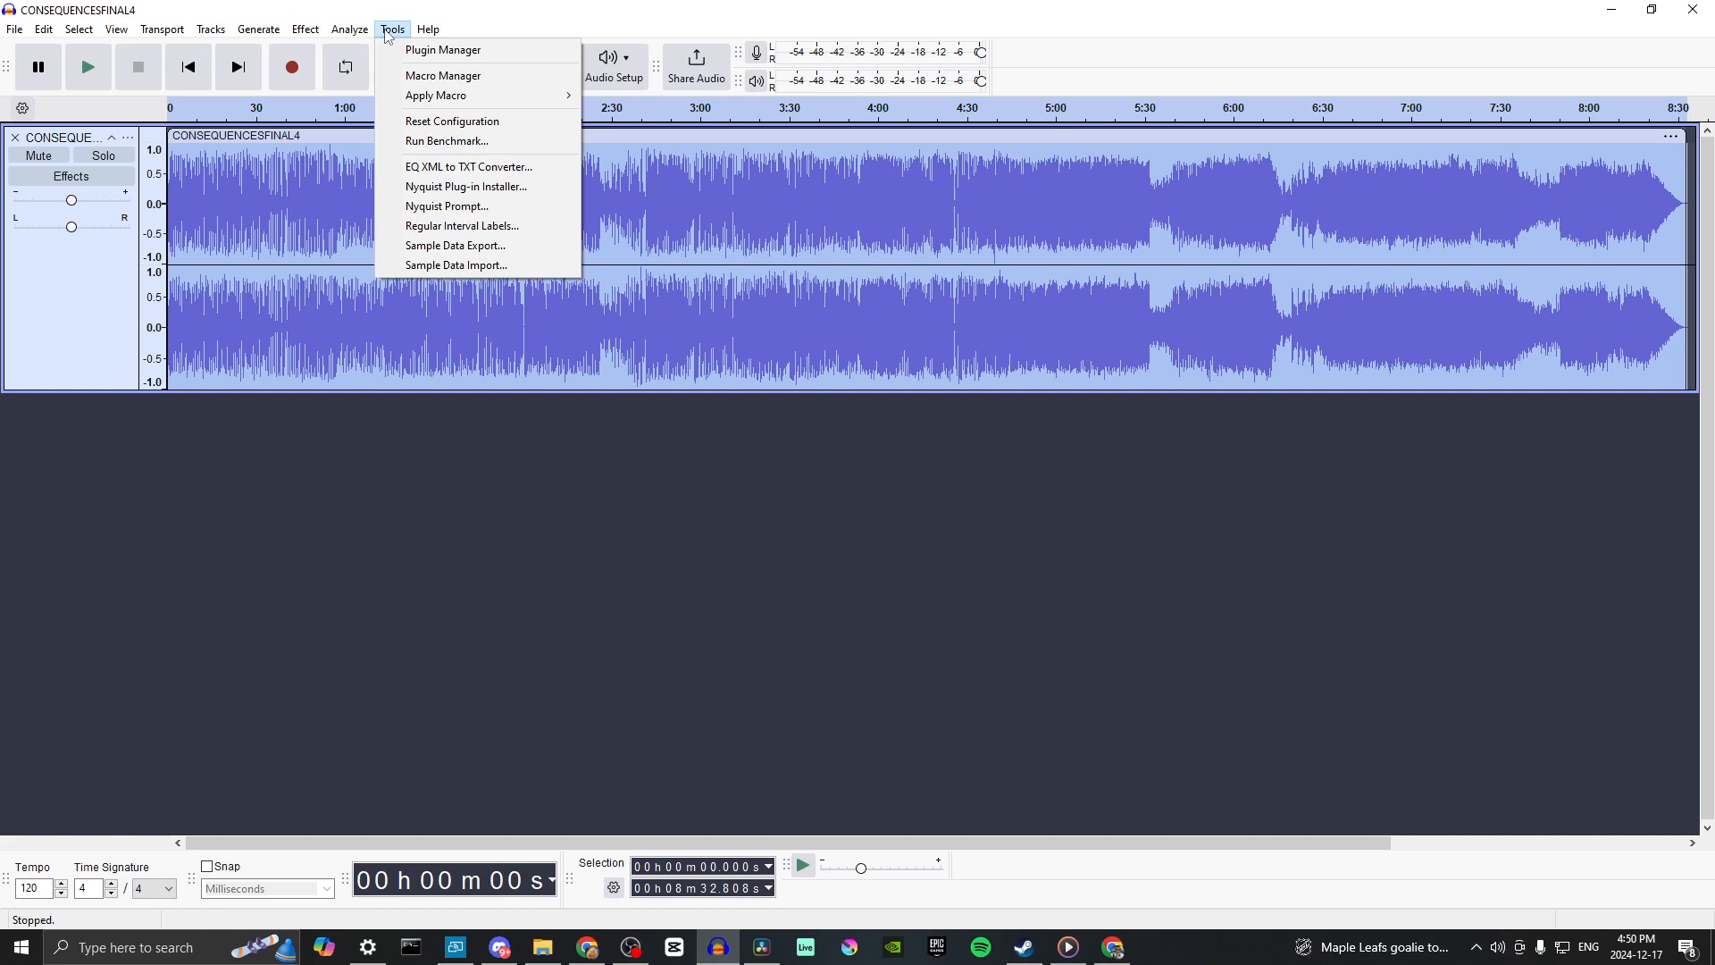
mouse_move(564, 102)
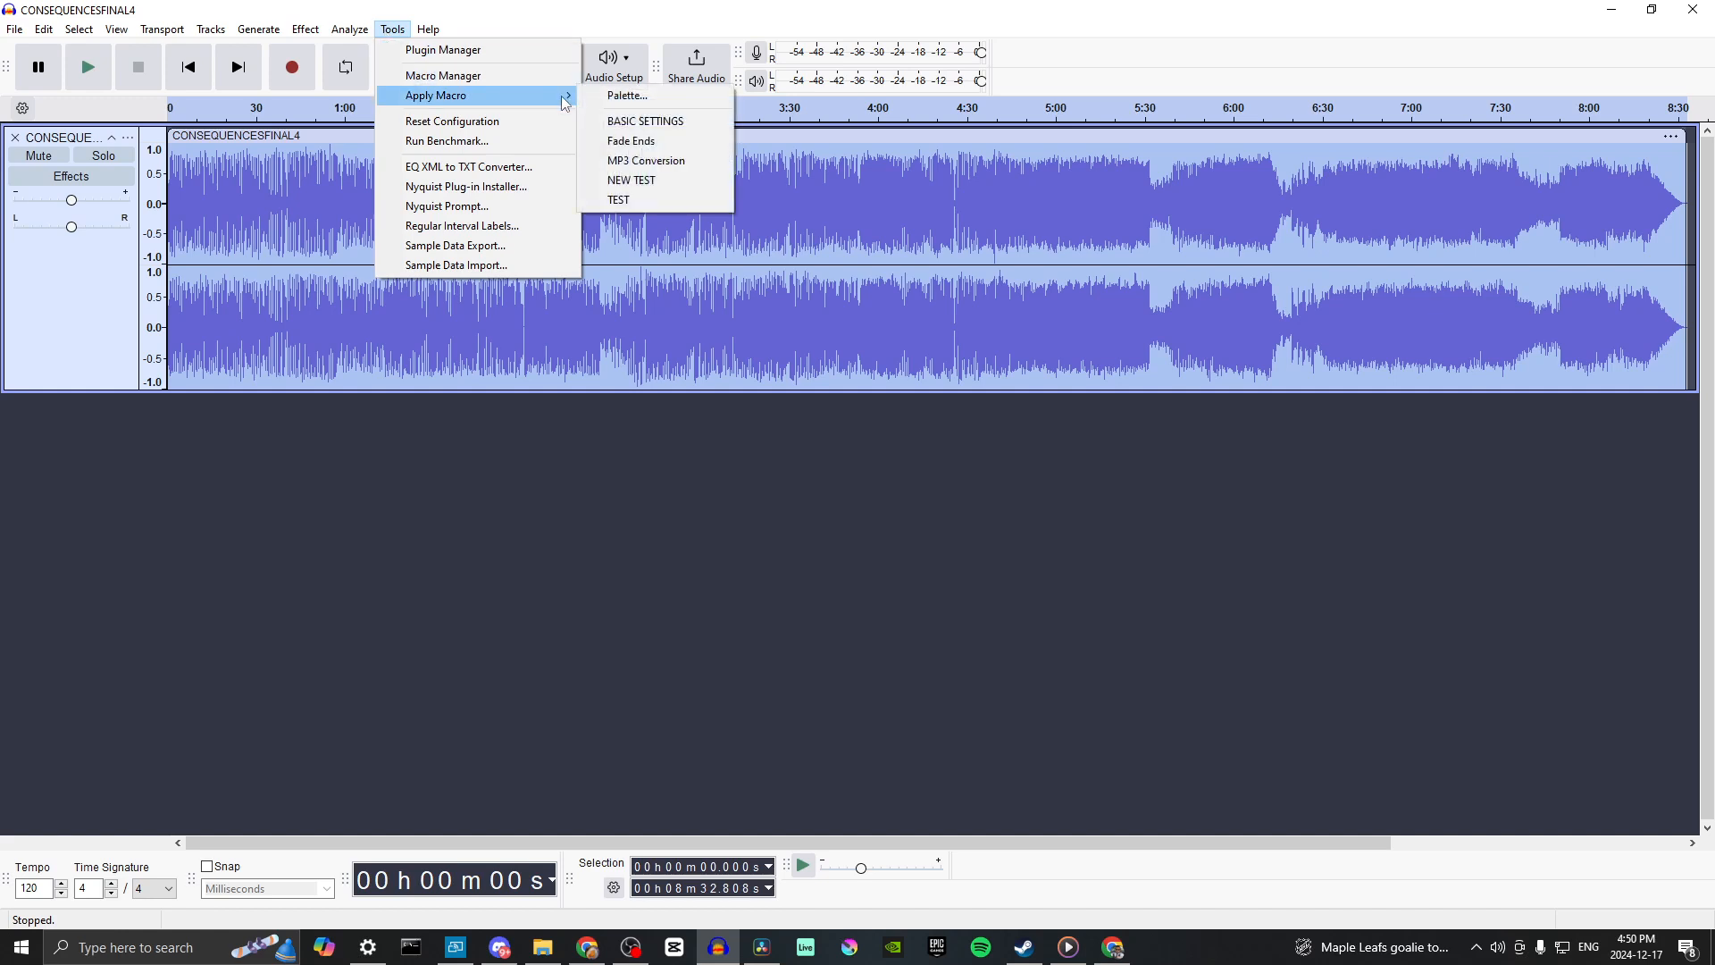
left_click(639, 184)
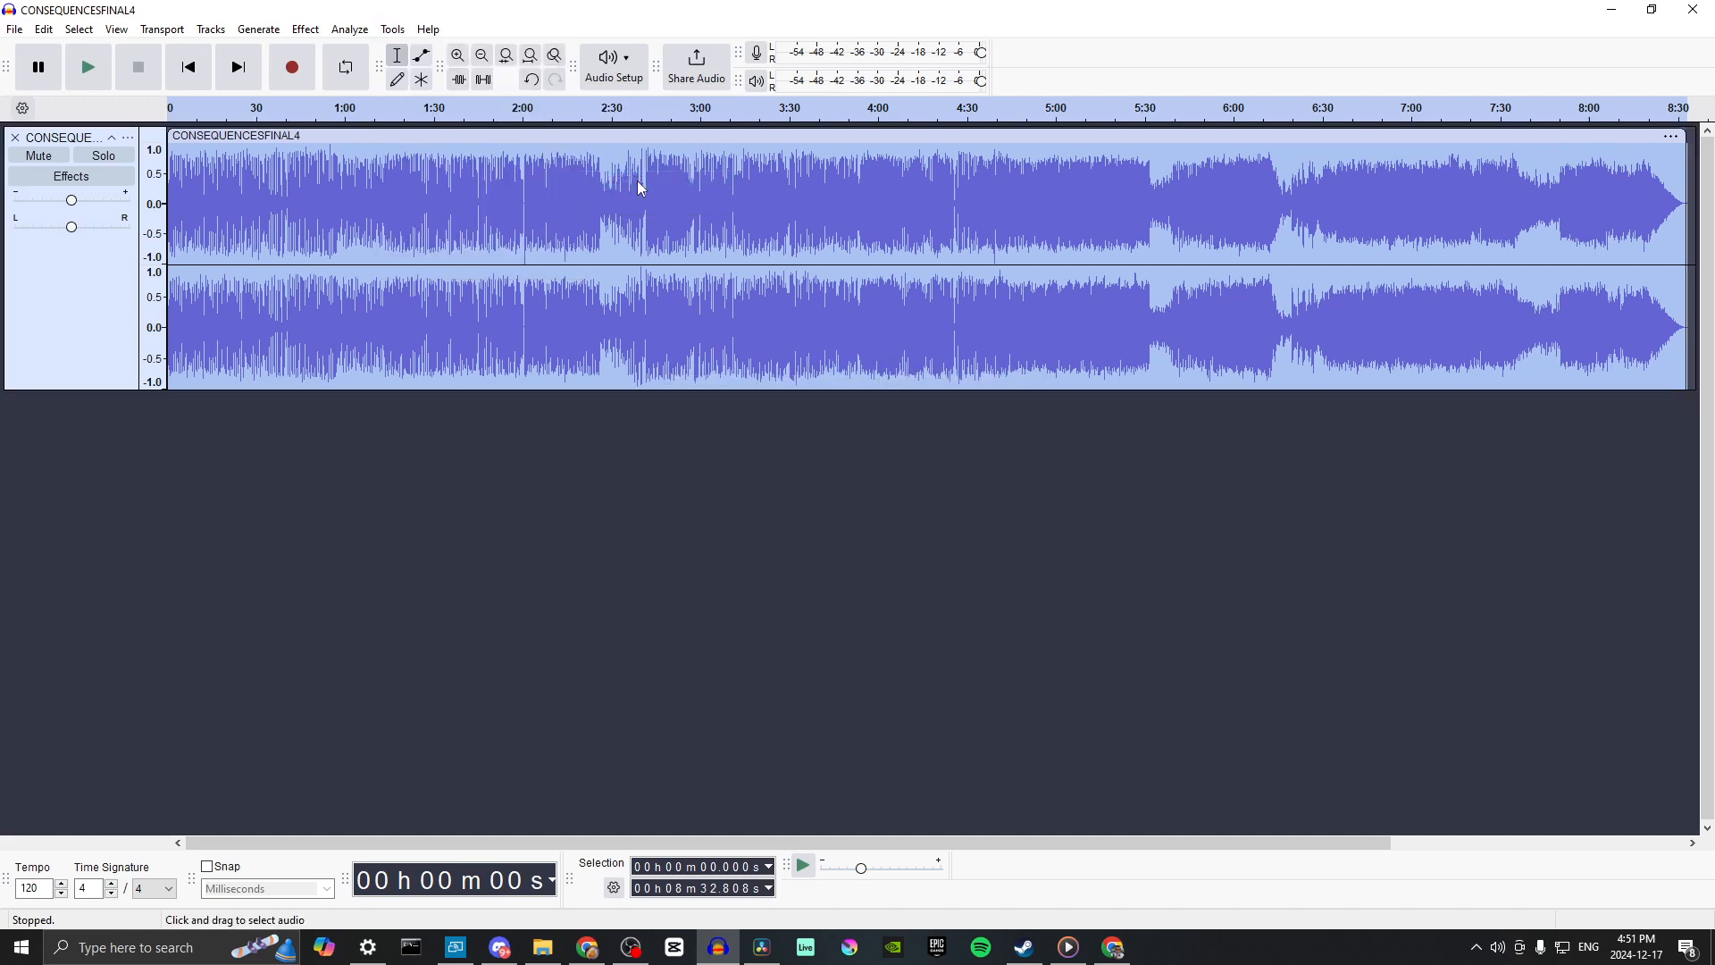